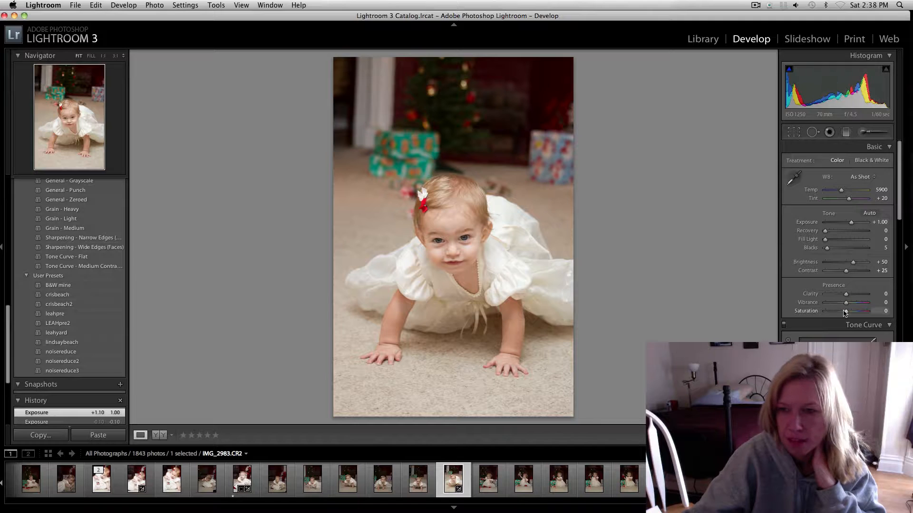
Lower the whole photo's saturation to −18 and raise its contrast to +45
drag(844, 313, 841, 314)
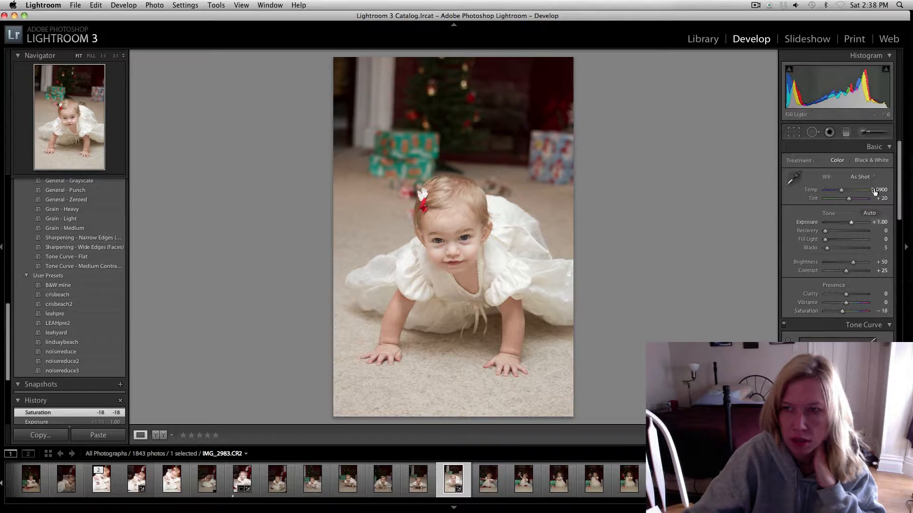
click(862, 137)
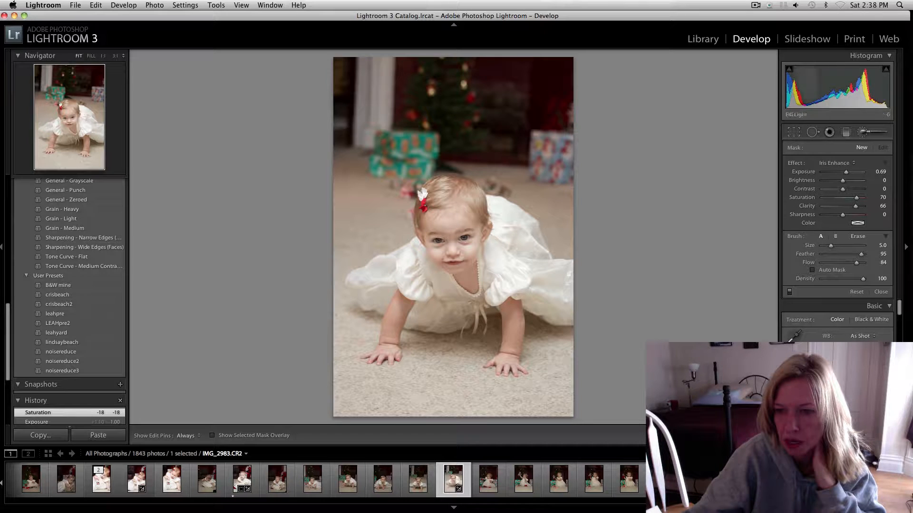
scroll(837, 324, down, 5)
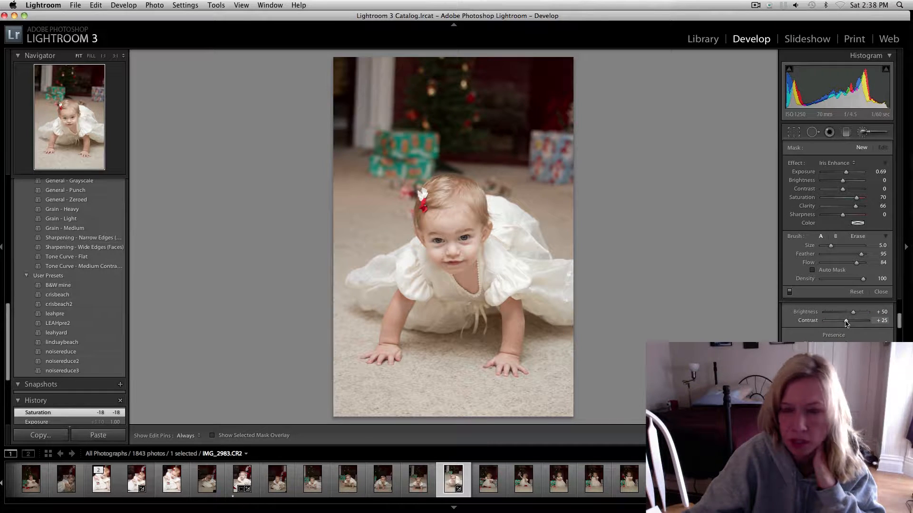
drag(846, 321, 851, 322)
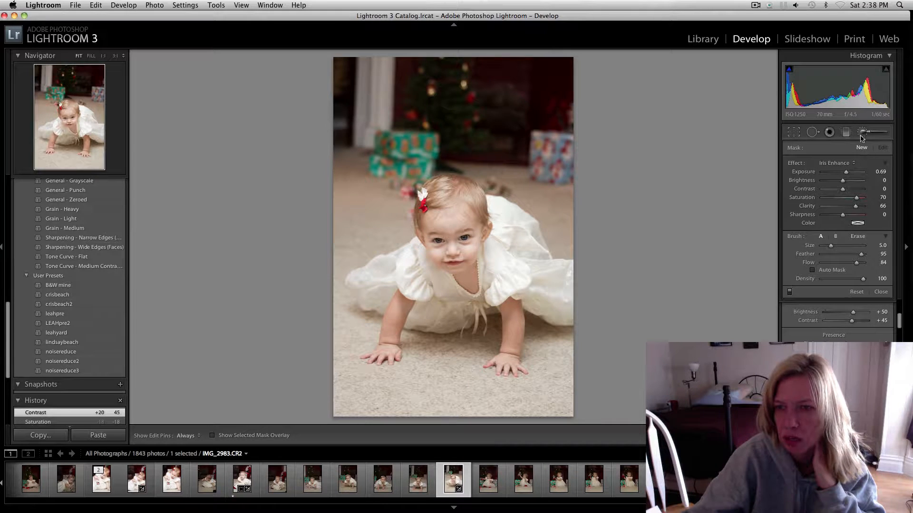
Paint both of the baby's irises with the Iris Enhance adjustment brush, showing the mask overlay while painting and hiding it when done
click(67, 120)
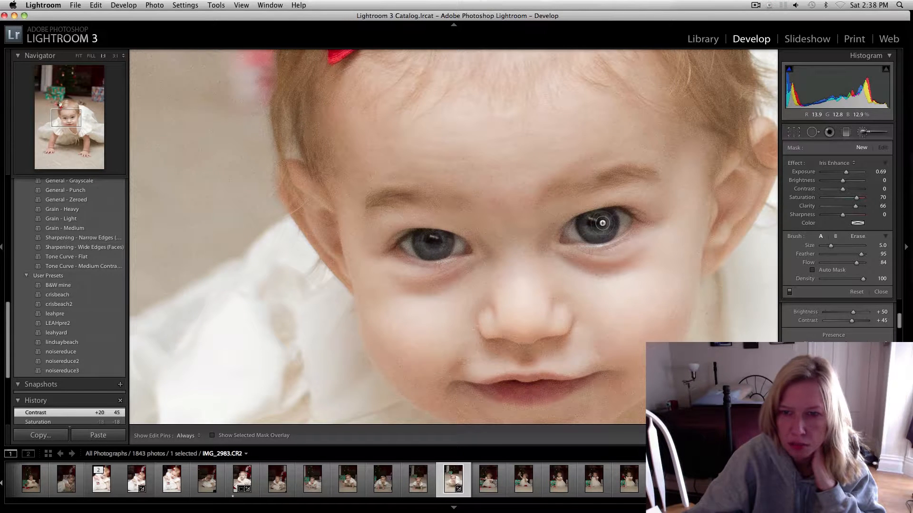
key(h)
key(o)
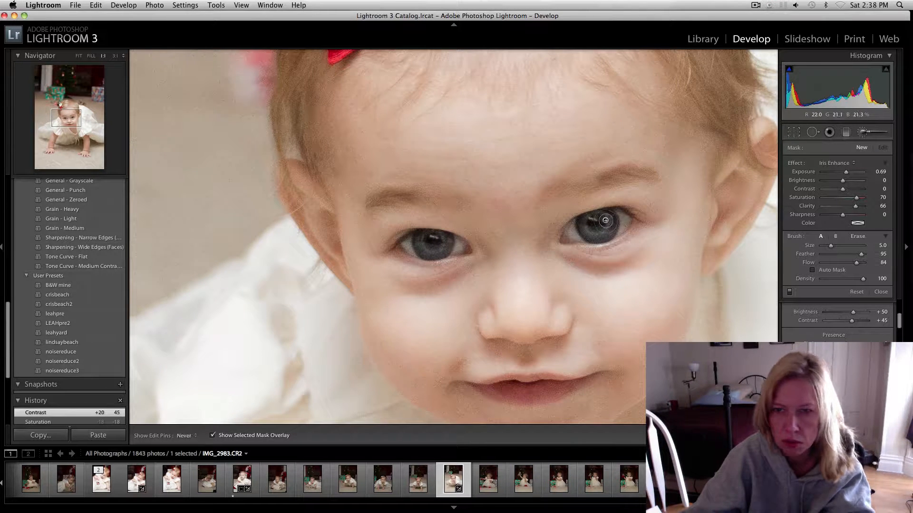
mouse_move(605, 220)
mouse_down()
mouse_move(594, 234)
mouse_move(587, 225)
mouse_move(596, 220)
mouse_up()
mouse_move(426, 234)
mouse_down()
mouse_move(425, 251)
mouse_move(441, 249)
mouse_move(435, 237)
mouse_up()
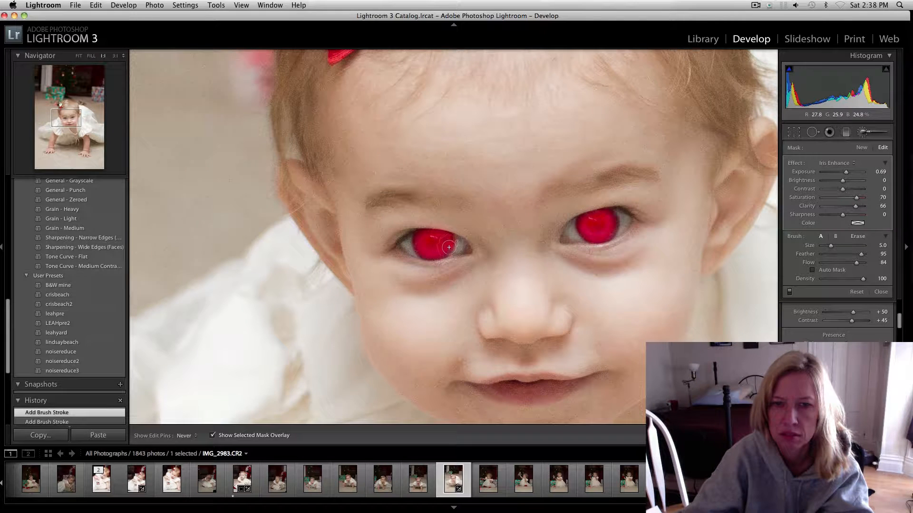
key(h)
key(o)
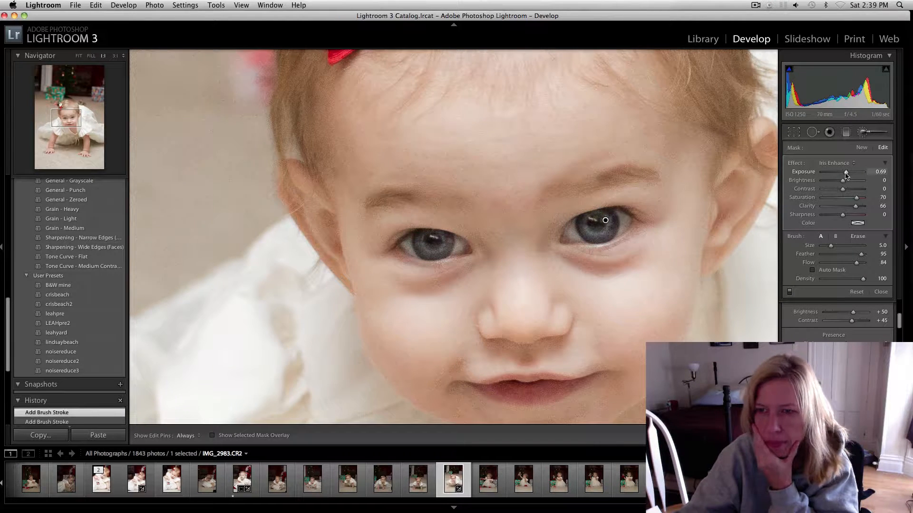
Set the iris brush adjustment to exposure 1.36, sharpness 20, saturation 100 and contrast 44
drag(846, 175, 850, 175)
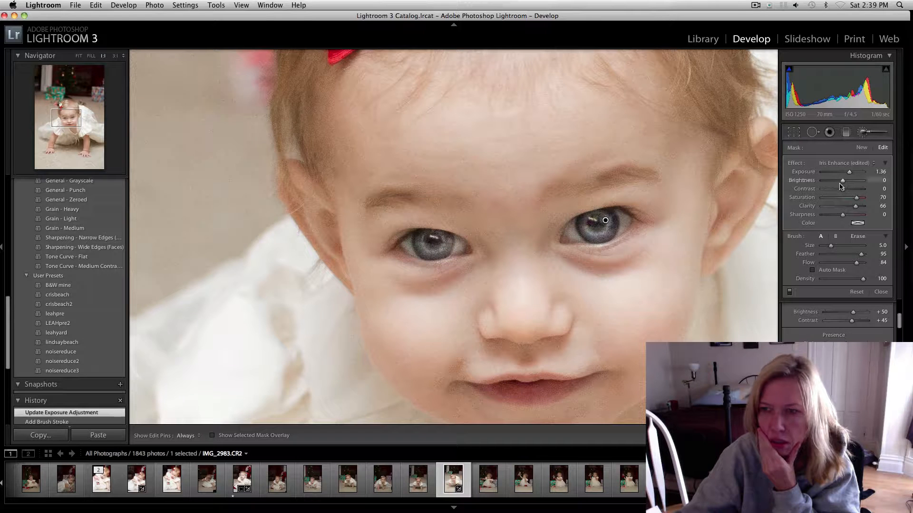
click(846, 215)
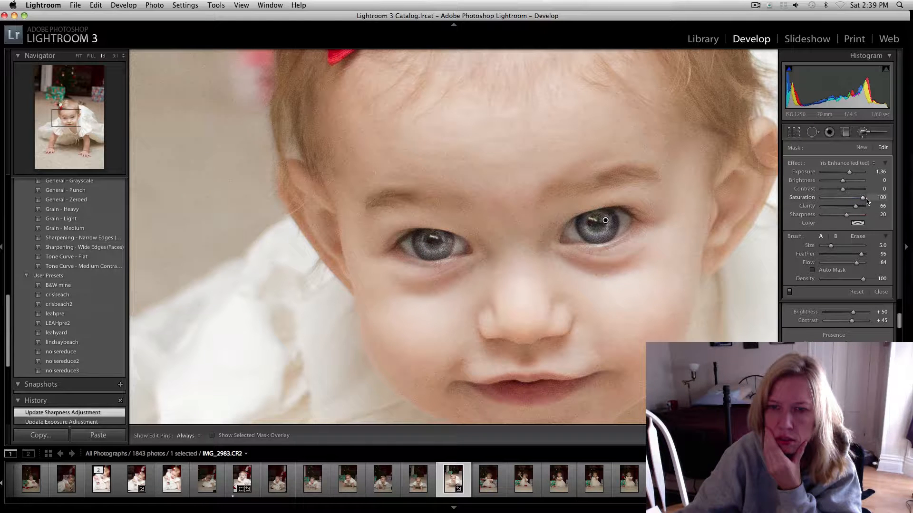
click(868, 201)
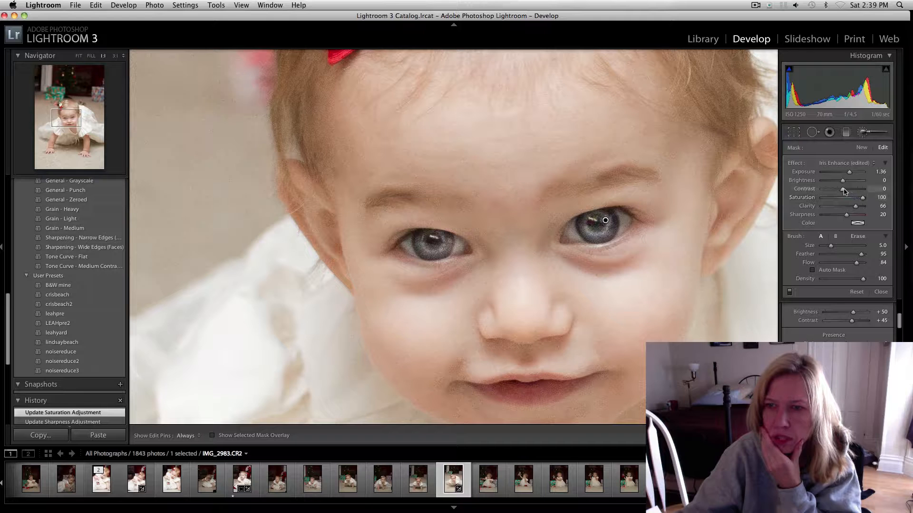
click(852, 189)
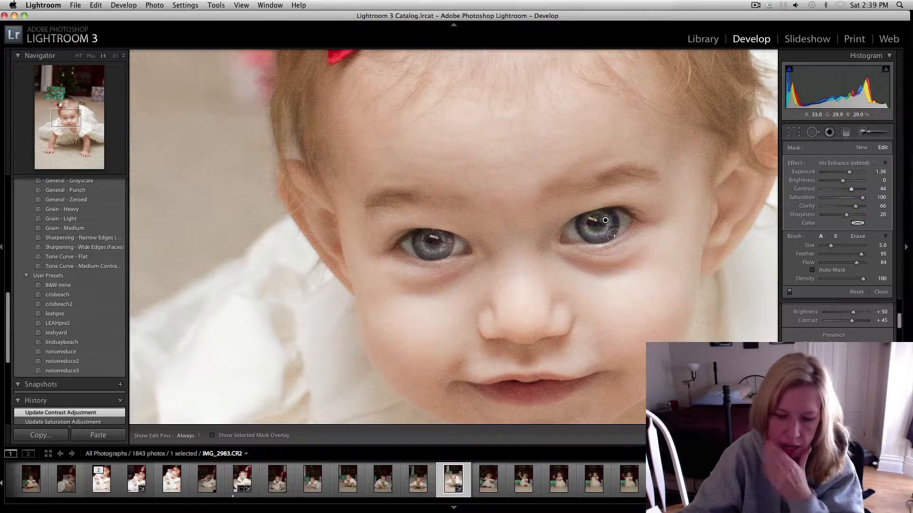
Reduce the iris adjustment's exposure to 0.80 while viewing the whole photo, and finish the brush edit
key(super+minus)
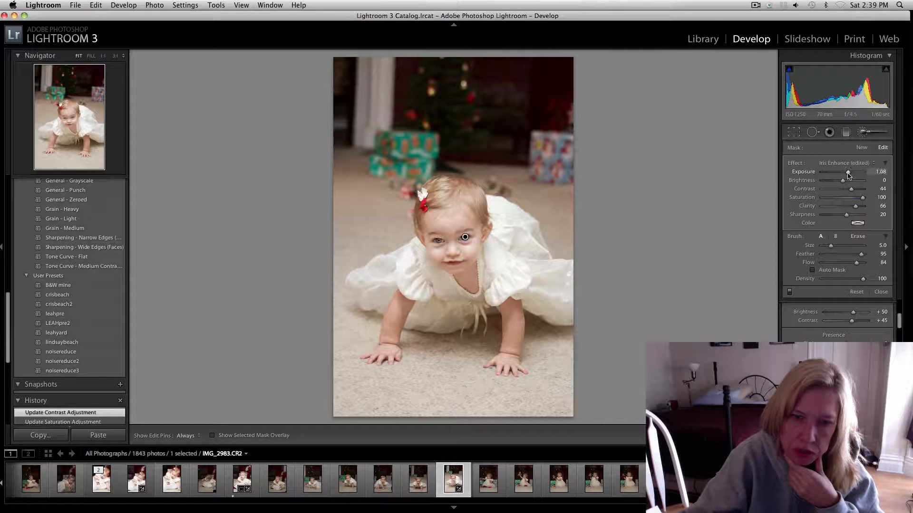
click(847, 174)
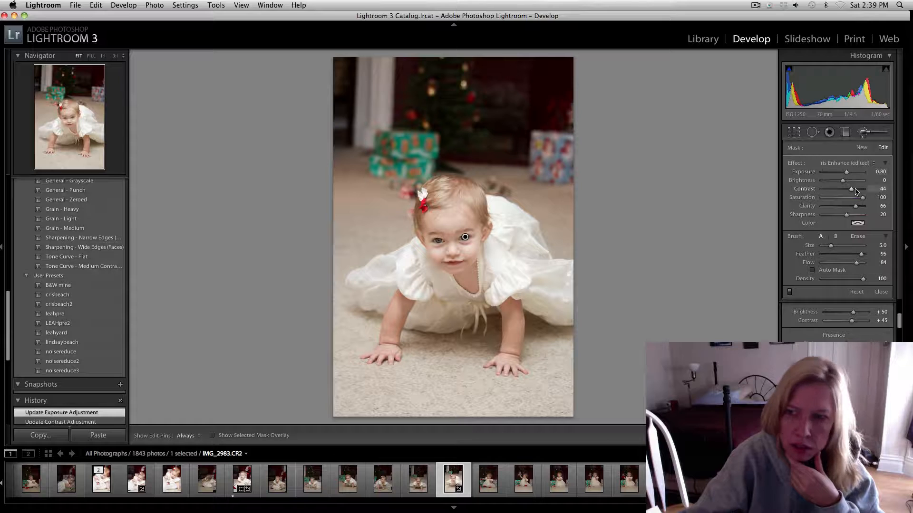
click(880, 292)
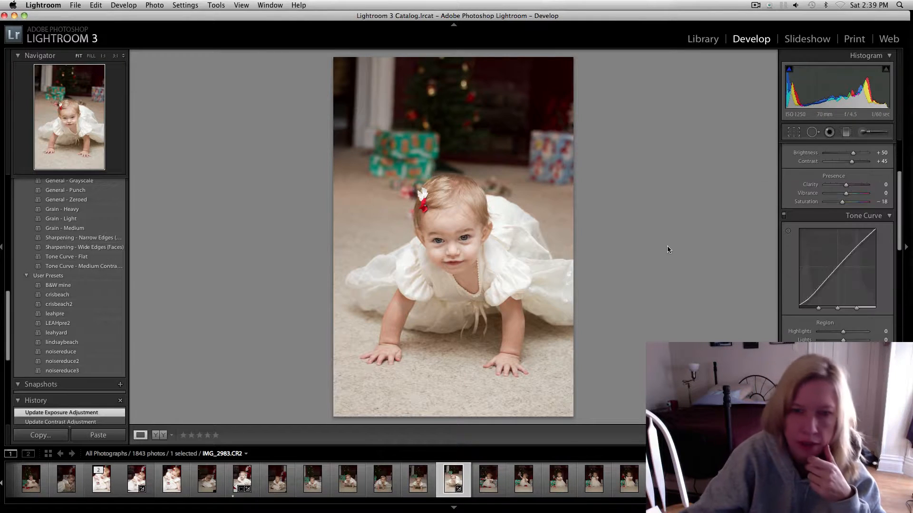
Crop the photo in its original aspect ratio, trying a landscape frame and settling on a portrait frame around the baby and the gifts
click(793, 131)
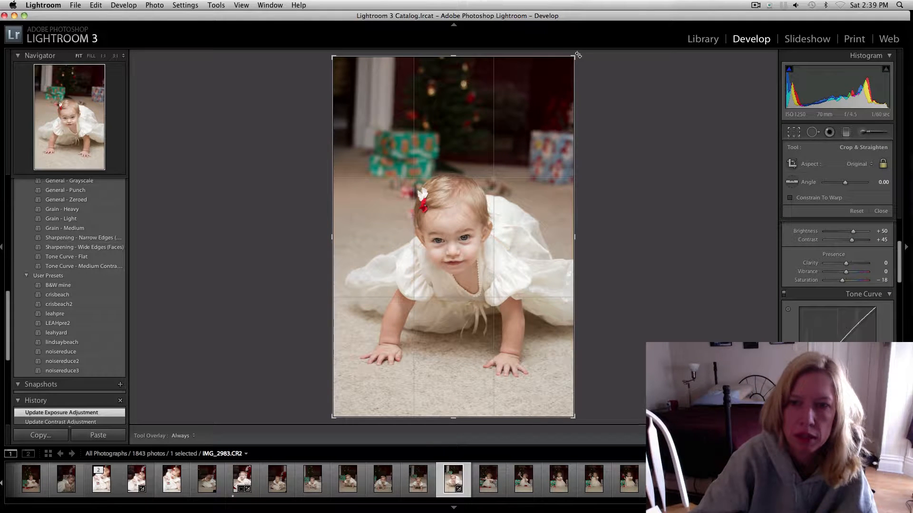
drag(578, 55, 739, 94)
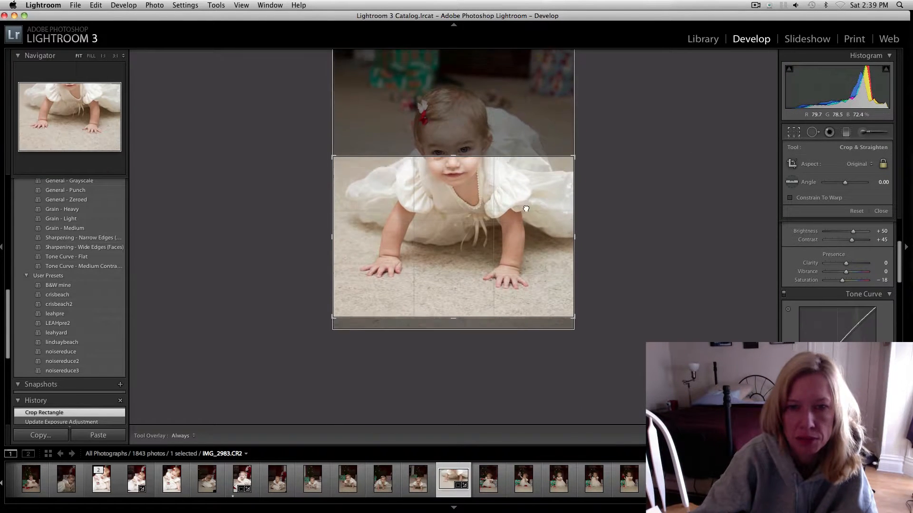
drag(526, 209, 529, 190)
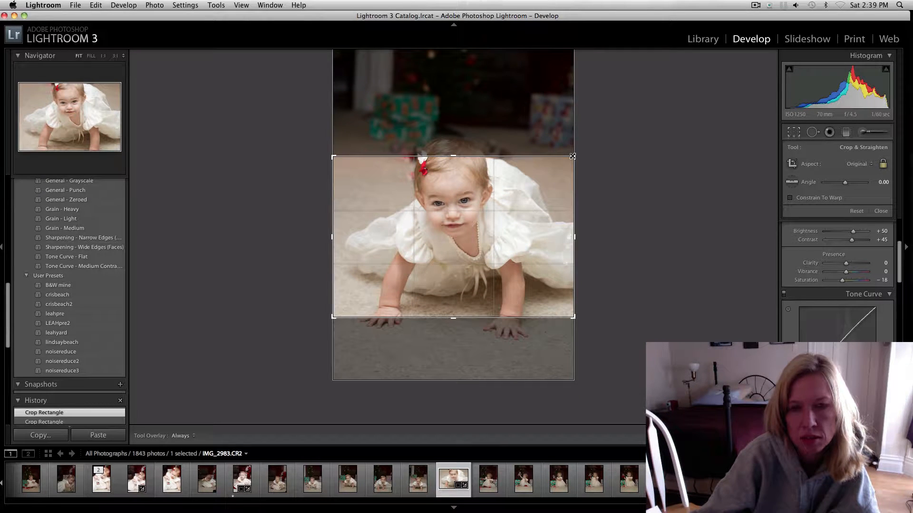
drag(573, 156, 538, 111)
drag(484, 213, 469, 185)
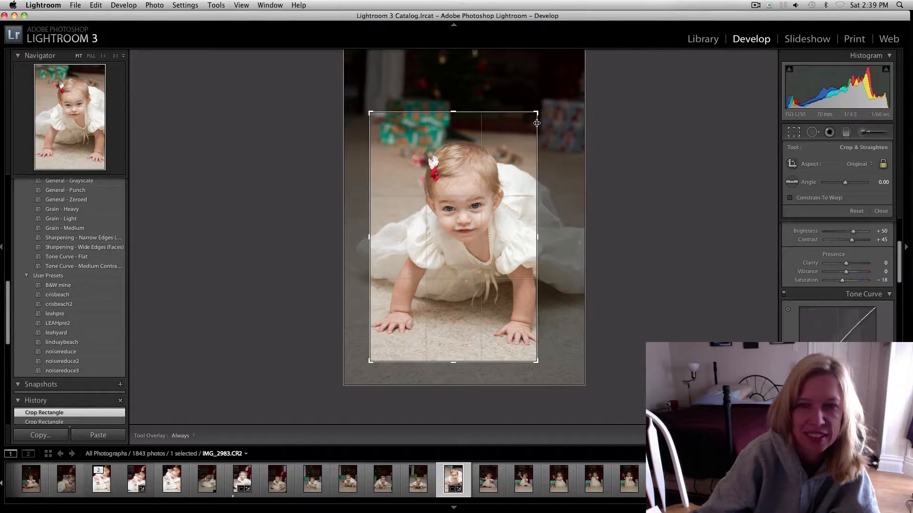
drag(538, 113, 550, 90)
drag(520, 218, 517, 206)
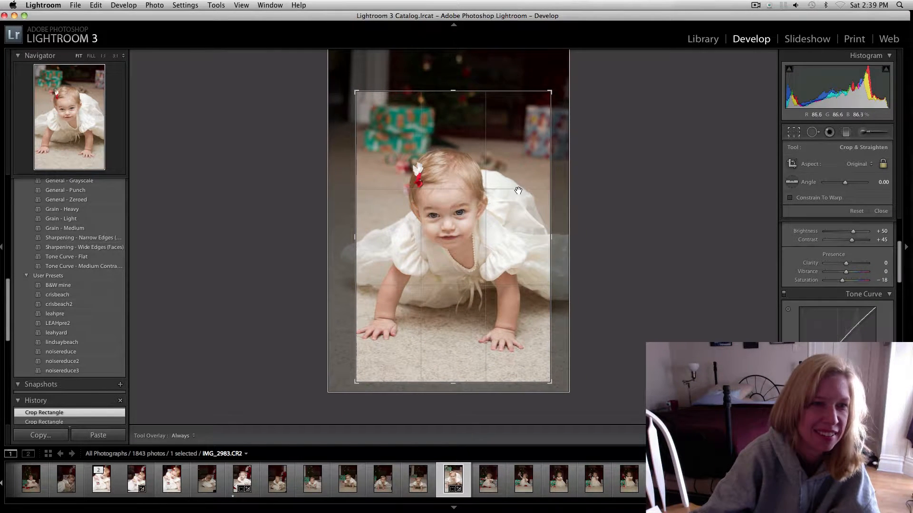
Tighten the portrait crop around the baby, rotate it to an angle of −3.93, and apply the crop
drag(666, 176, 666, 171)
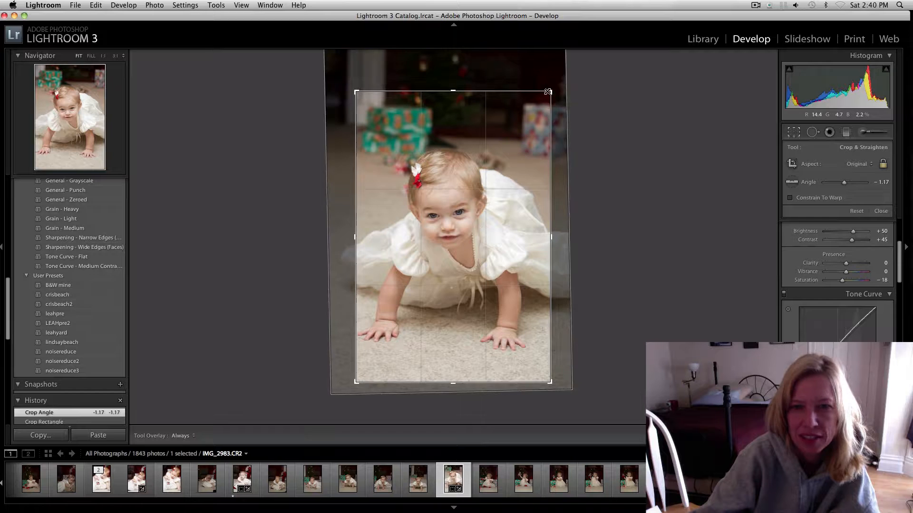
drag(550, 92, 543, 103)
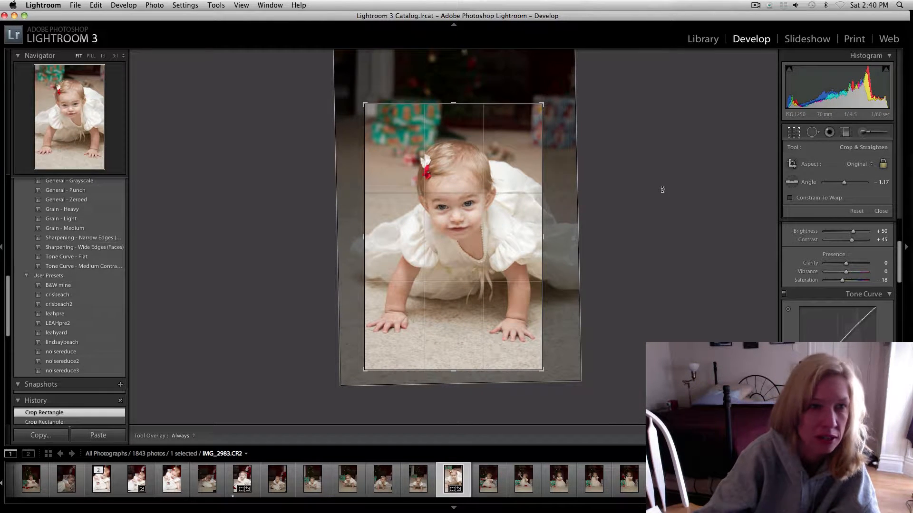
drag(662, 188, 662, 173)
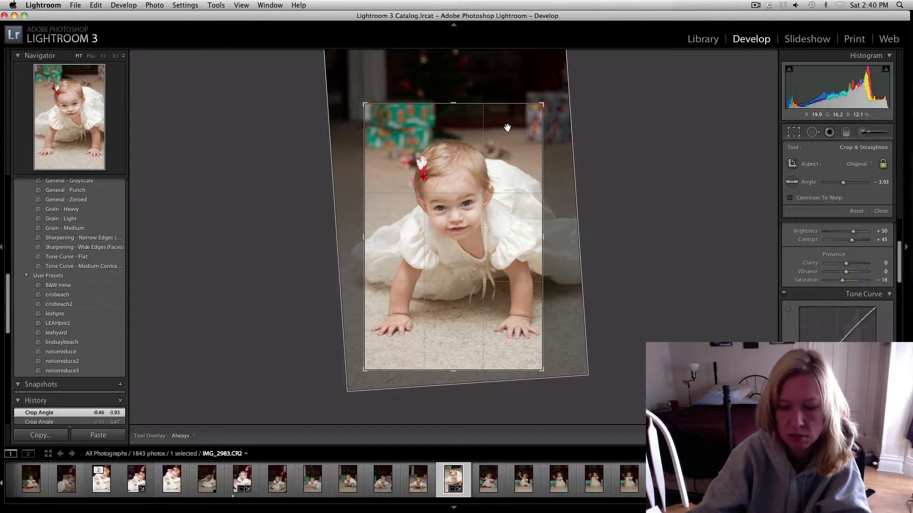
key(Return)
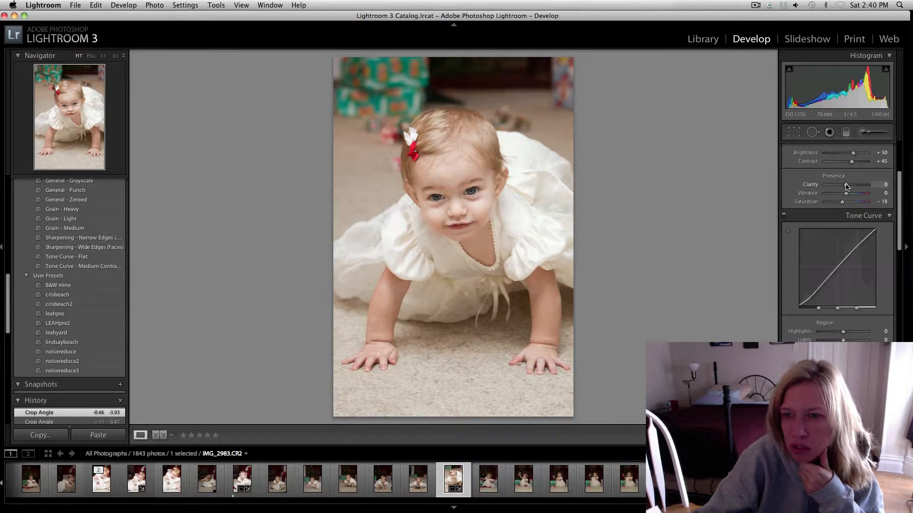
Turn the photo black and white with saturation −100 and clarity −11, and deepen its tones with contrast +76 and blacks 8
drag(847, 187, 845, 187)
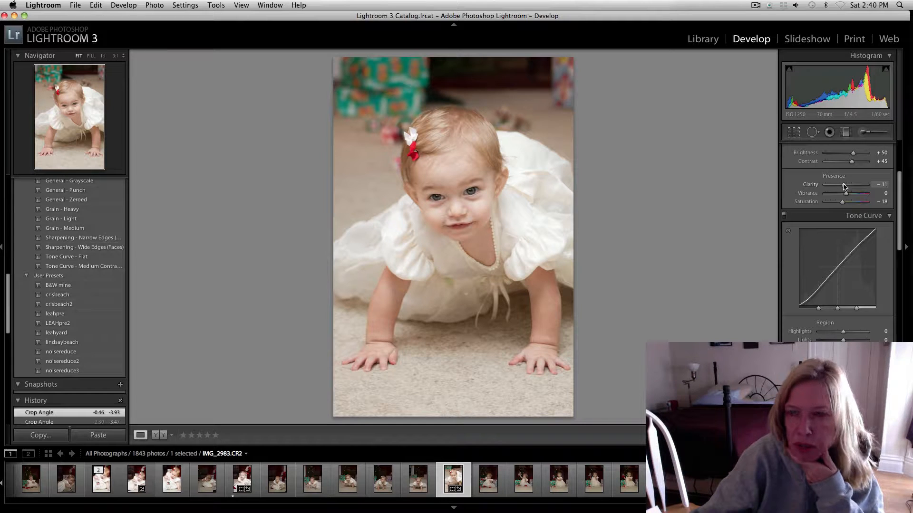
drag(842, 202, 781, 208)
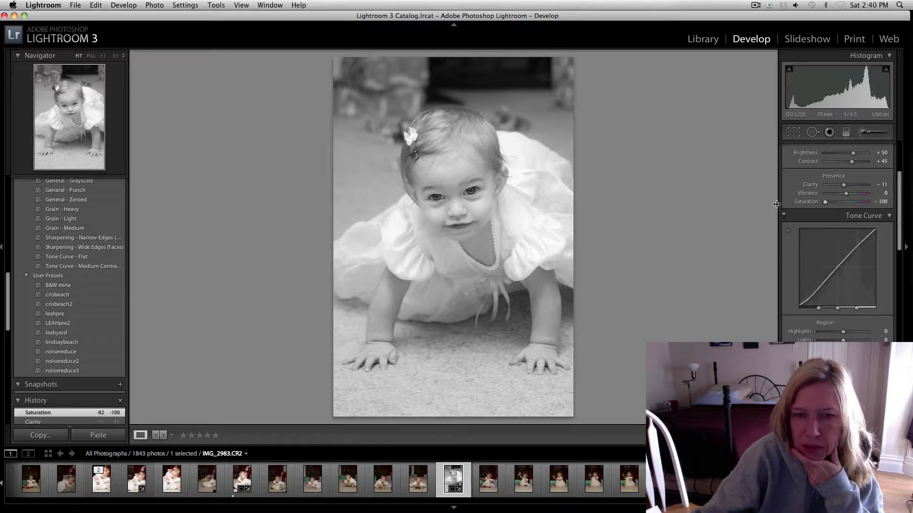
scroll(810, 207, up, 5)
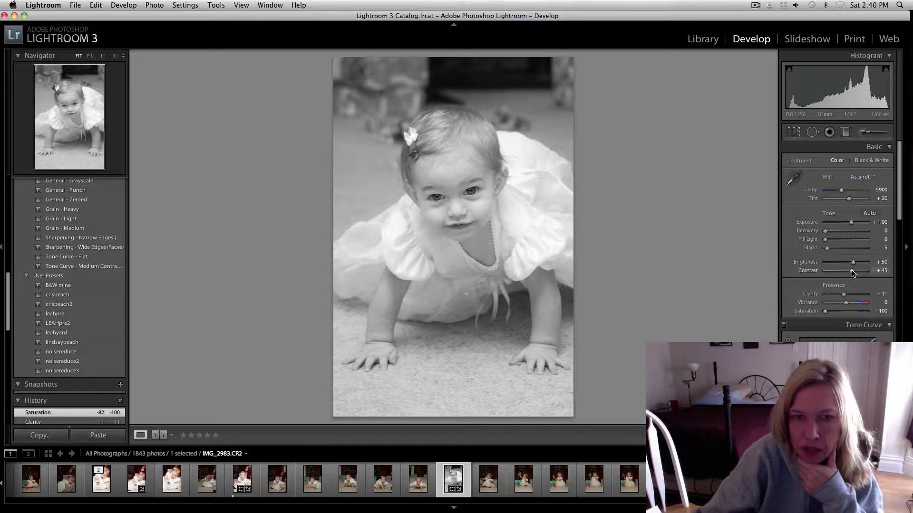
drag(852, 272, 828, 248)
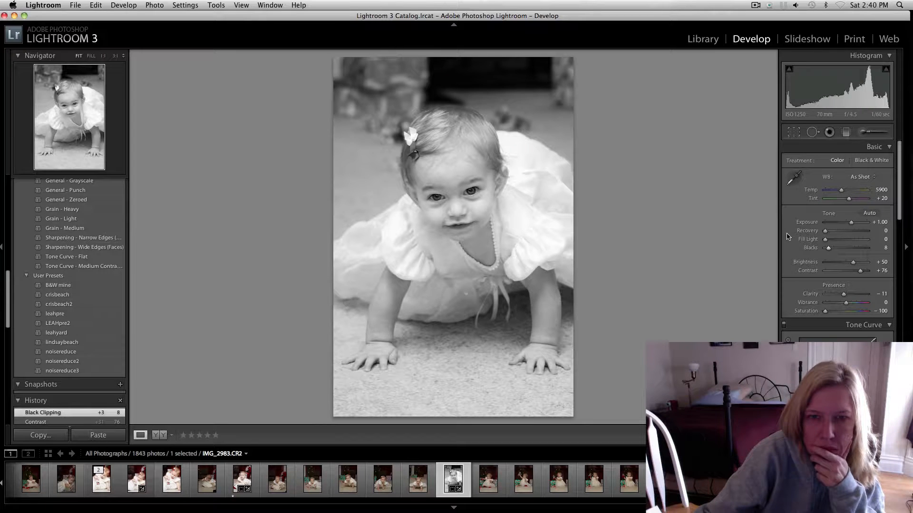
Darken the photo's edges by setting the lens vignetting amount to −100
scroll(827, 247, down, 10)
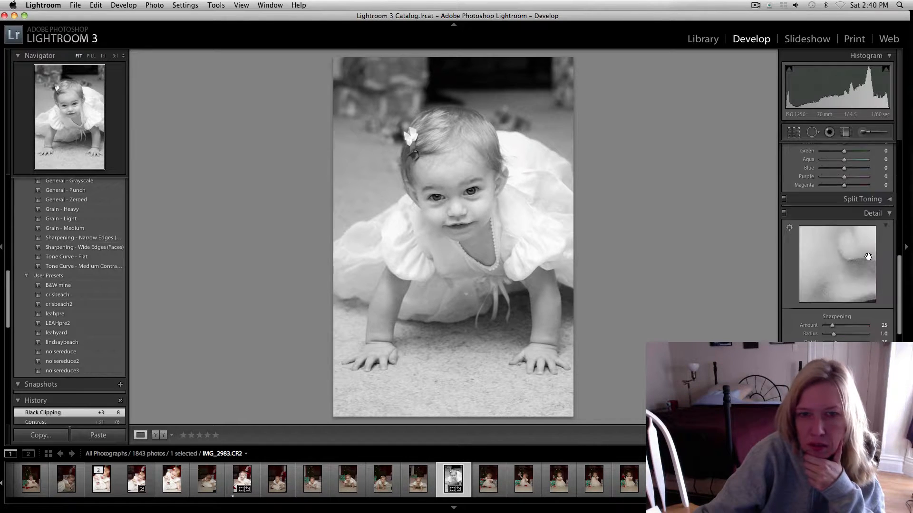
scroll(855, 281, down, 8)
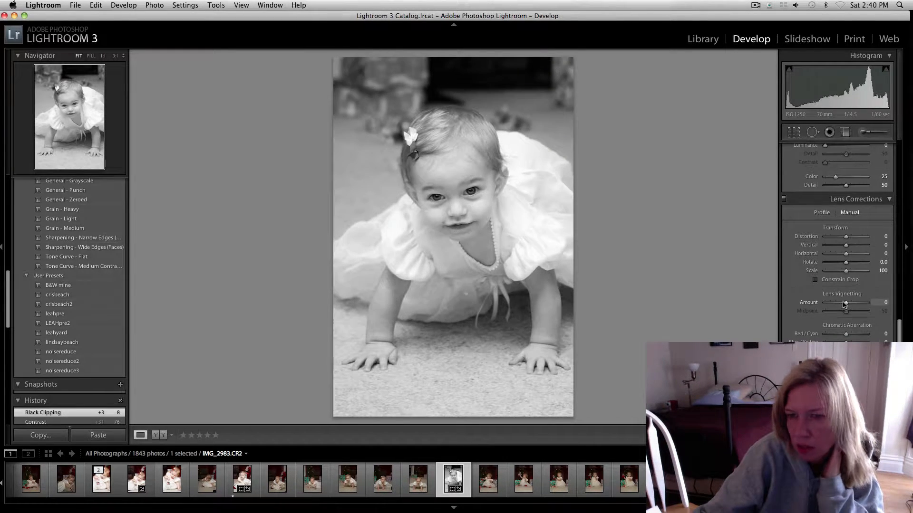
drag(844, 304, 818, 303)
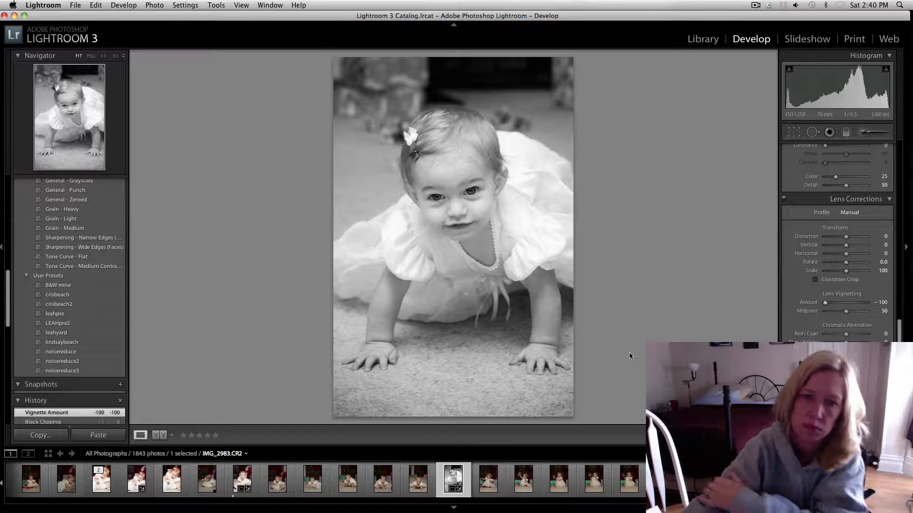
Brighten the black-and-white photo with fill light 38 and exposure +1.20, and raise clarity to +16
scroll(825, 244, up, 15)
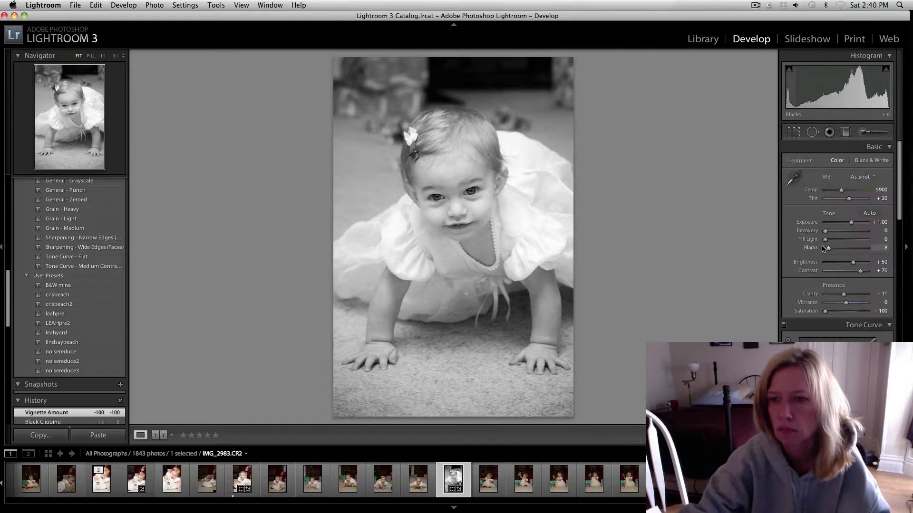
drag(824, 245, 841, 243)
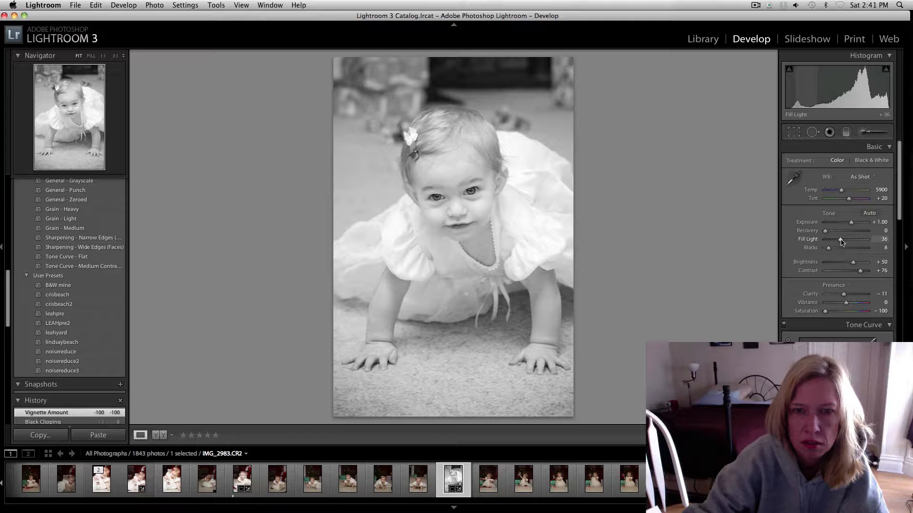
drag(842, 243, 852, 227)
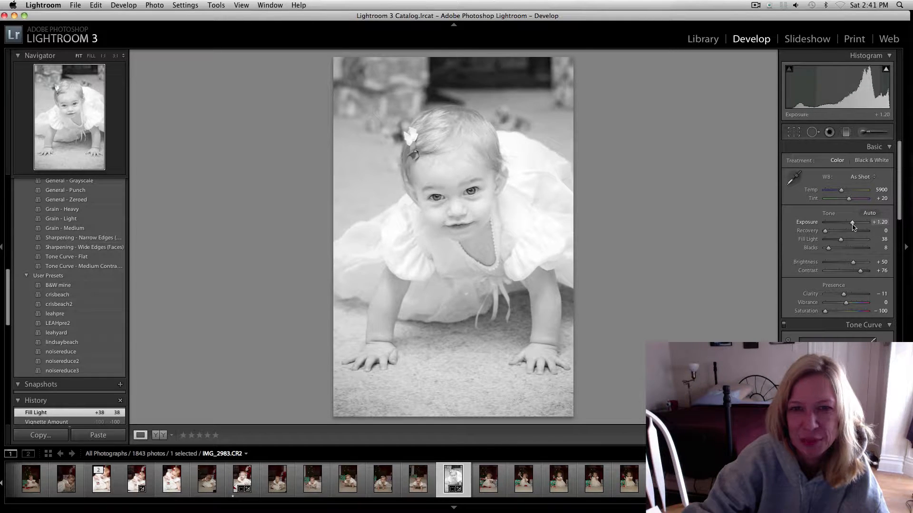
drag(844, 294, 853, 298)
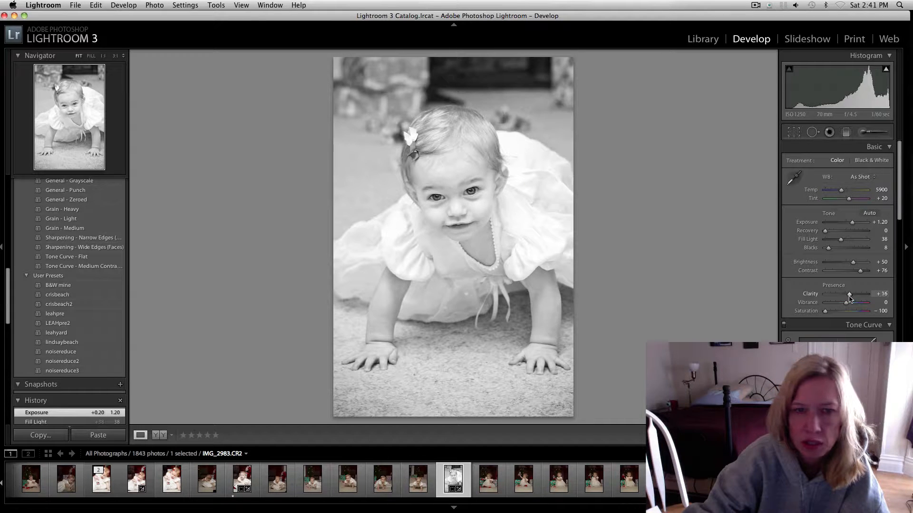
Reduce the photo's clarity to +7
mouse_move(847, 297)
mouse_down()
mouse_move(821, 300)
mouse_move(847, 298)
mouse_up()
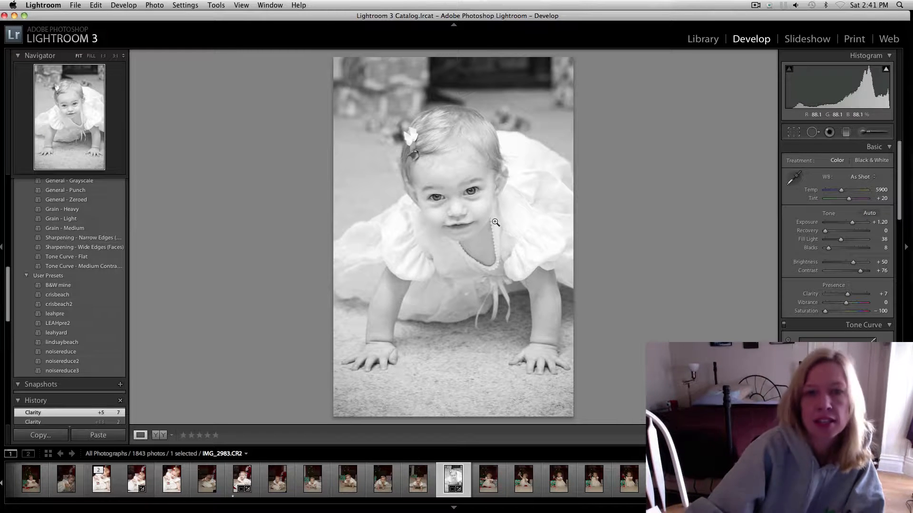
Try to lighten the shadow under the eye on the hairbow's opposite side with an Iris Enhance adjustment brush stroke at size 5.0
click(864, 134)
key(z)
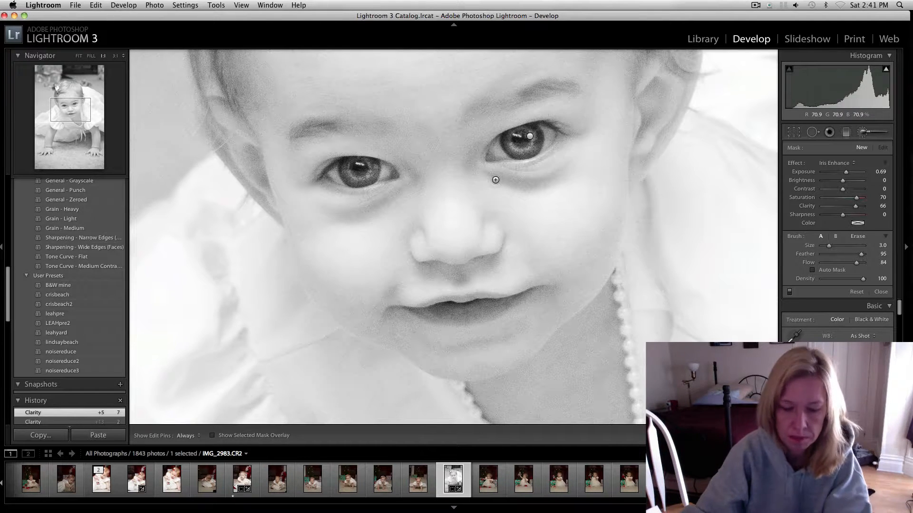
key(o)
key(h)
drag(495, 178, 550, 183)
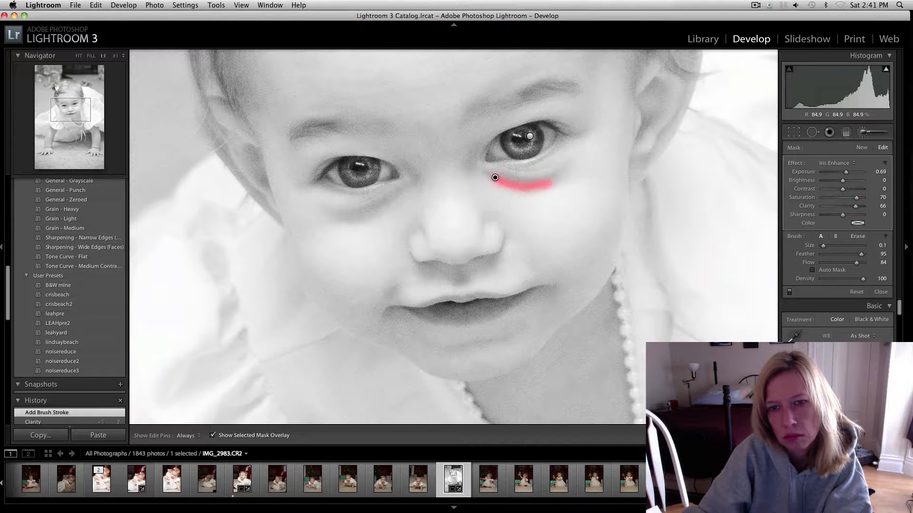
key(o)
key(bracketleft)
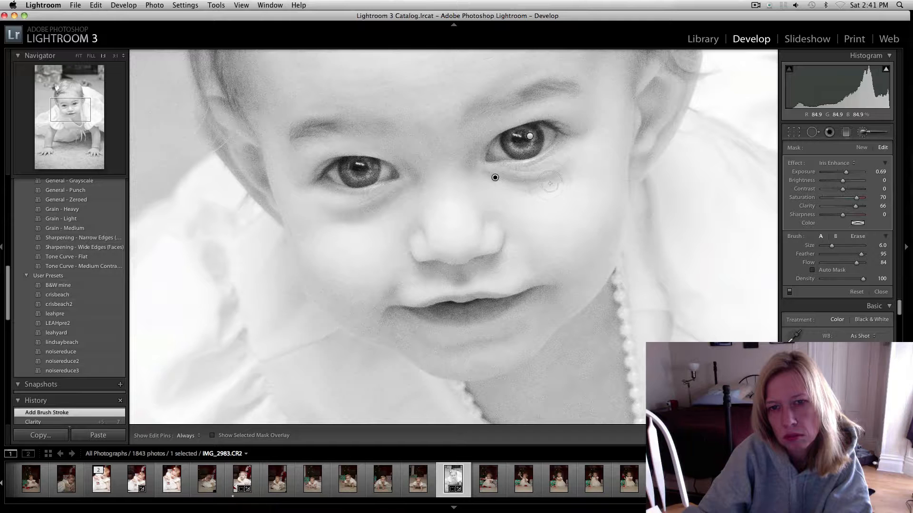
key(o)
mouse_move(550, 184)
mouse_down()
mouse_move(570, 170)
mouse_move(547, 183)
mouse_move(491, 178)
mouse_up()
key(h)
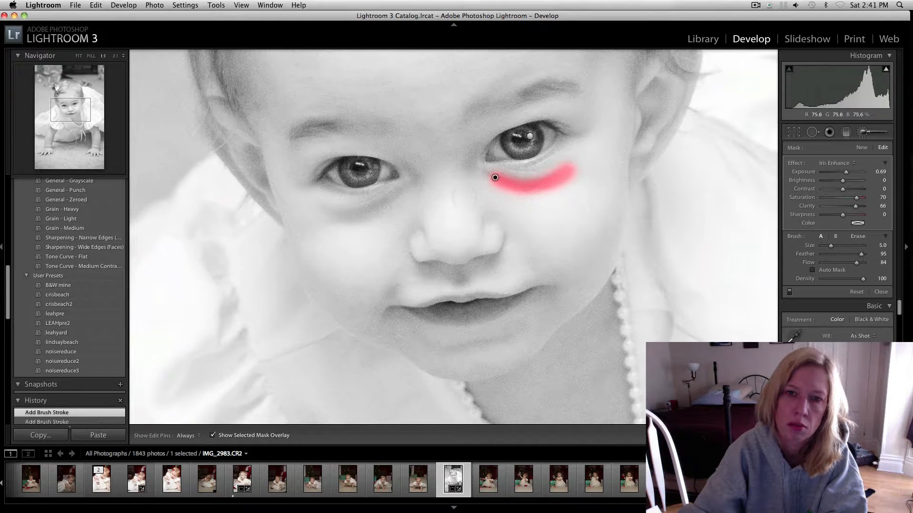
Brush the Iris Enhance effect under the other eye and extend the strokes towards the inner corners of both eyes
mouse_move(403, 194)
mouse_down()
mouse_move(366, 216)
mouse_move(326, 213)
mouse_up()
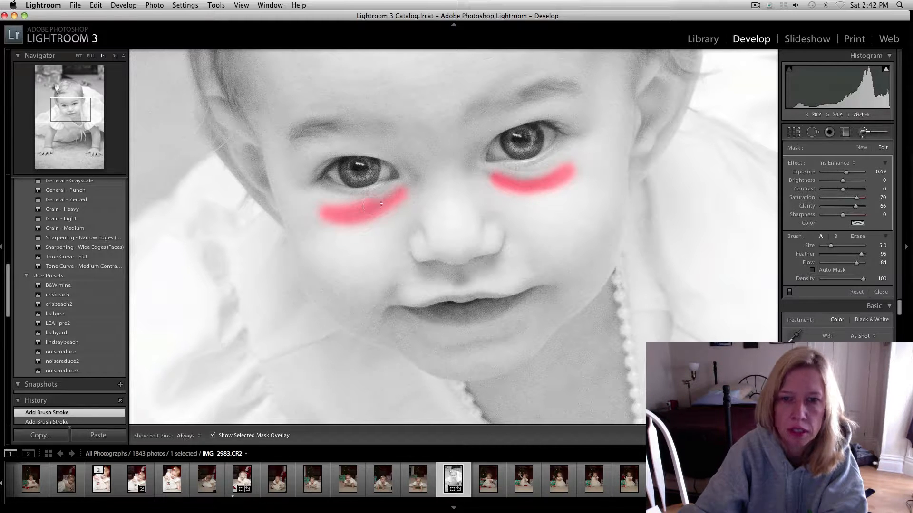
drag(521, 181, 546, 182)
click(413, 179)
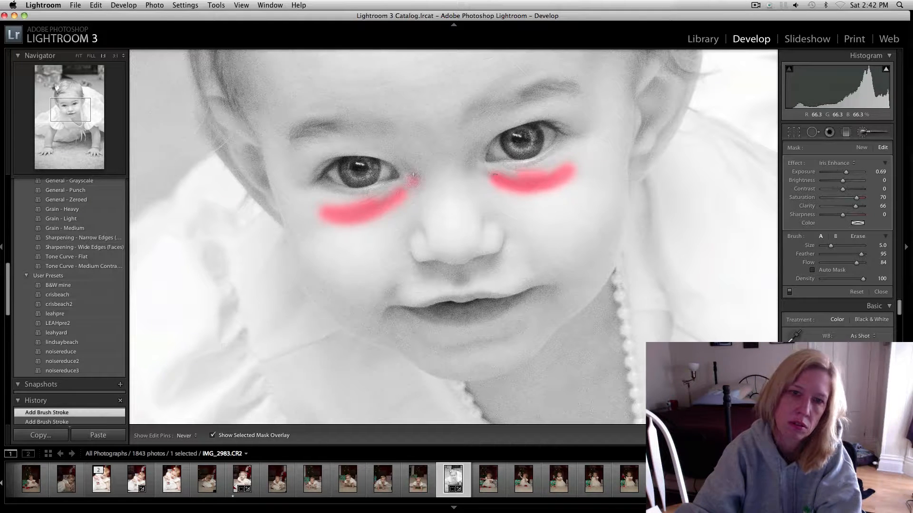
drag(482, 171, 477, 163)
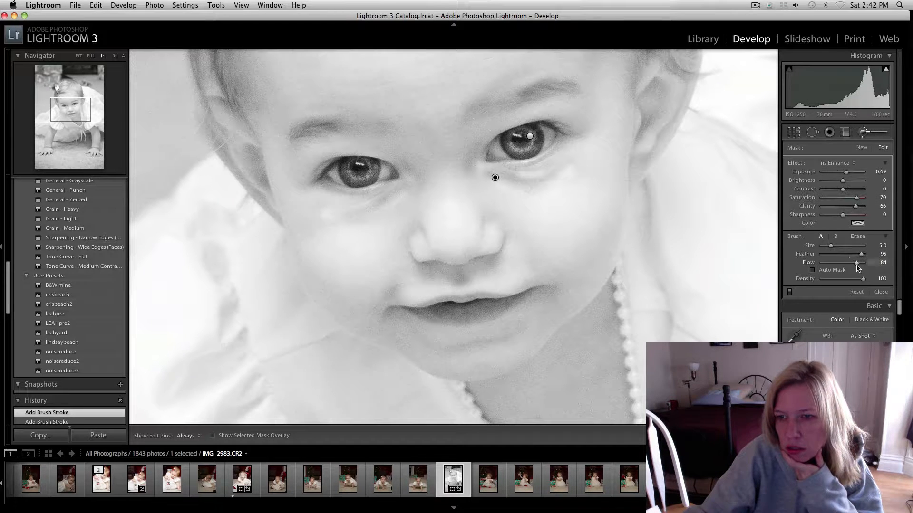
Set the adjustment brush flow to 1 and the effect's brightness to −120 for the under-eye strokes
drag(856, 265, 823, 264)
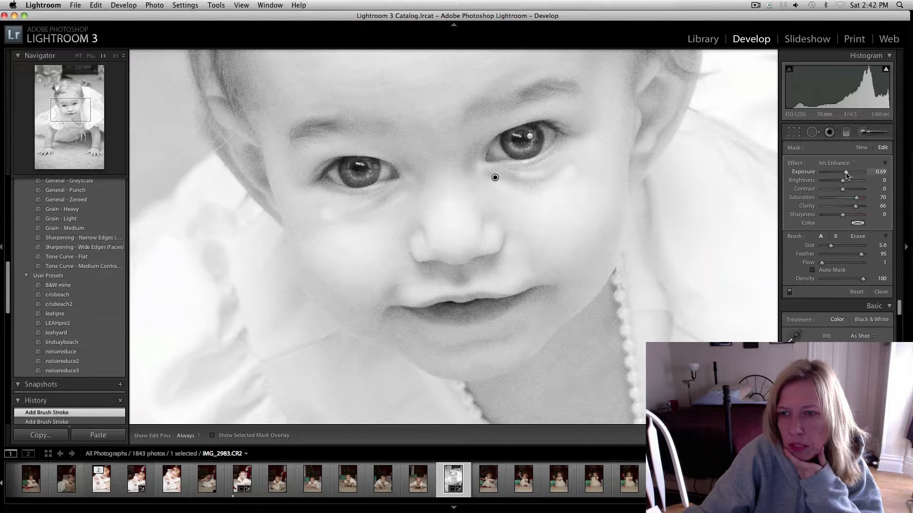
mouse_move(843, 180)
mouse_down()
mouse_move(865, 182)
mouse_move(832, 181)
mouse_up()
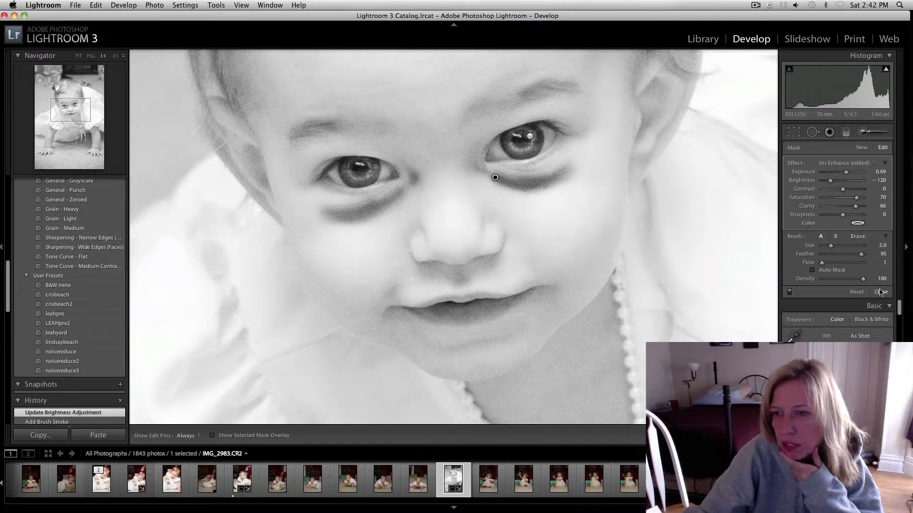
Reset all adjustment brush edits on the photo and close the brush tool
click(852, 292)
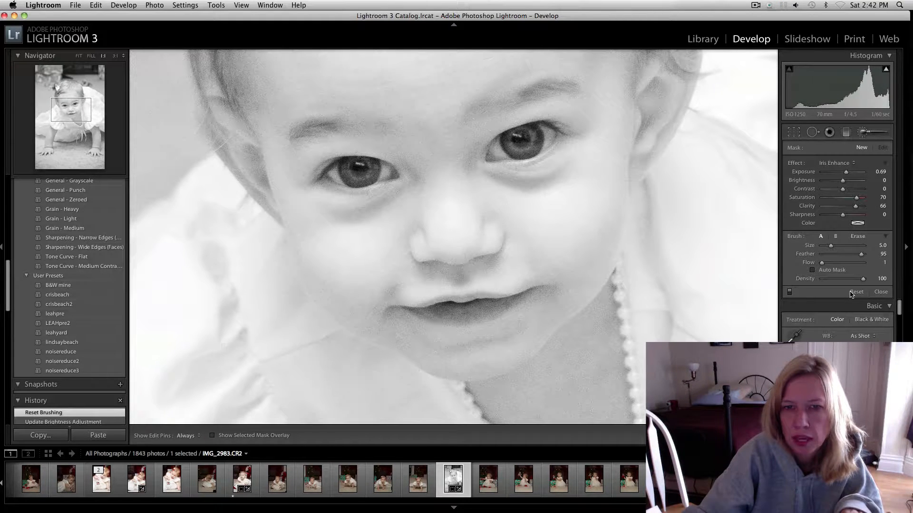
click(881, 292)
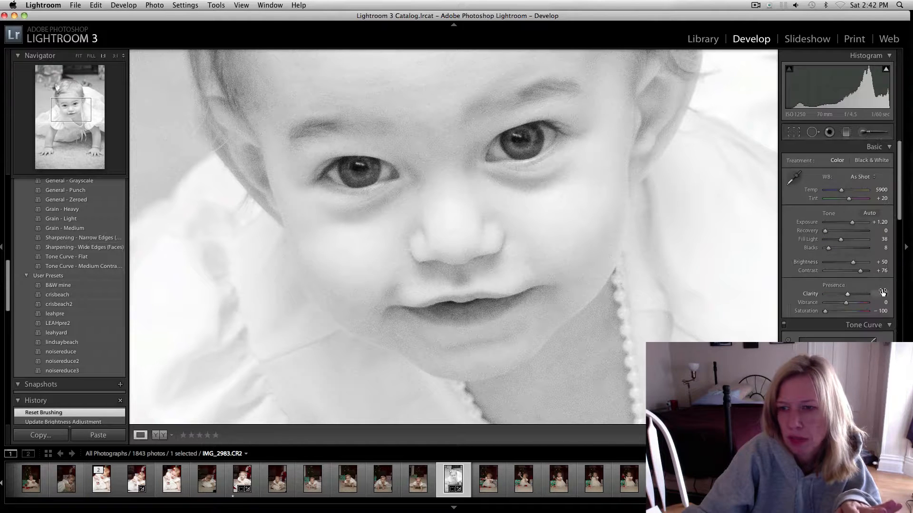
click(643, 190)
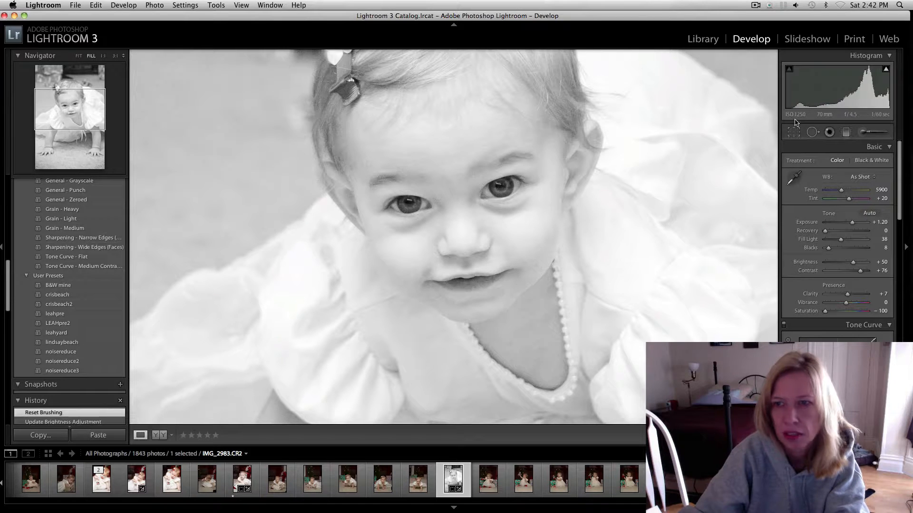
key(super+minus)
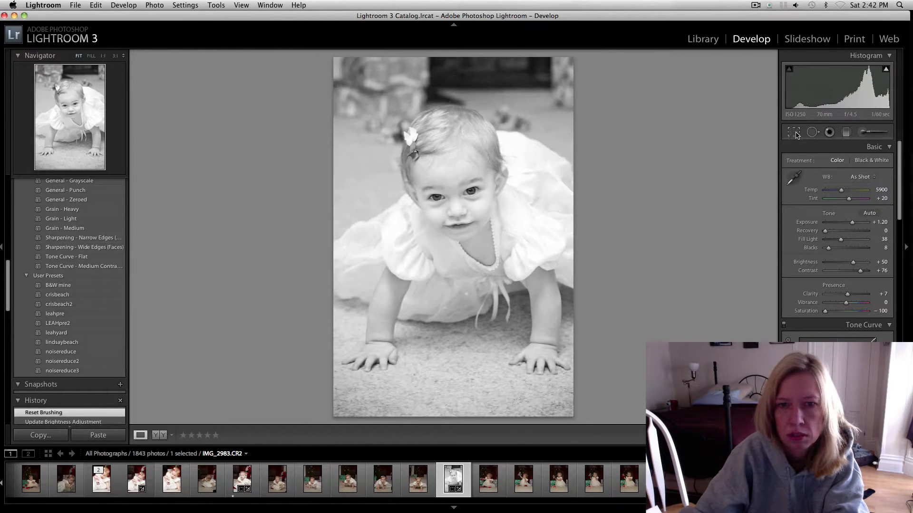
click(794, 133)
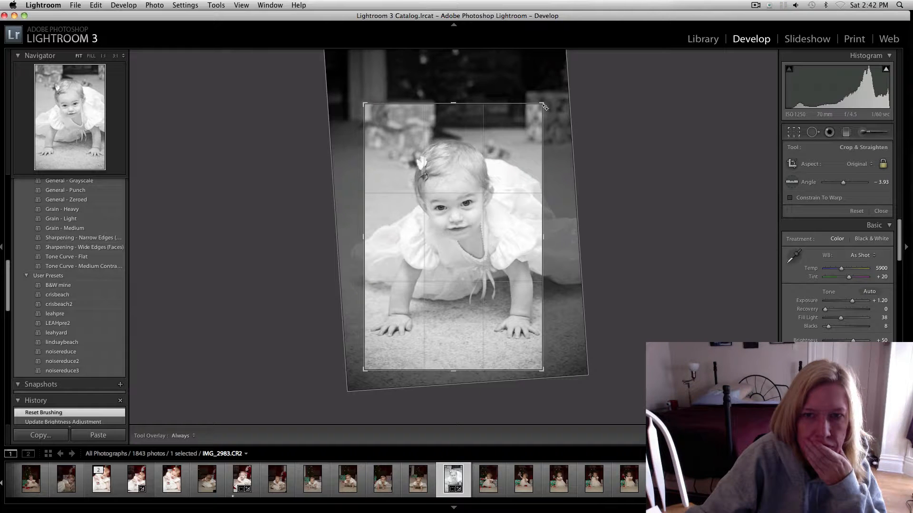
key(Return)
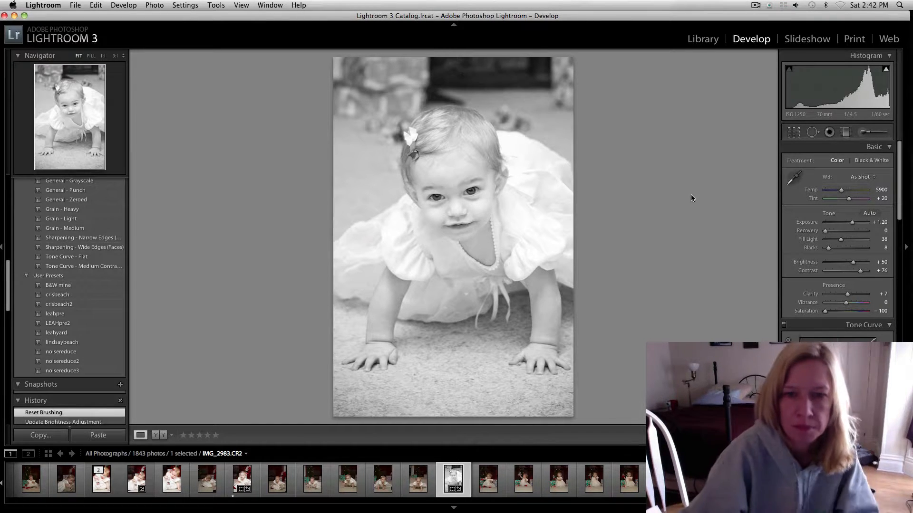
Open the black-and-white portrait in Photoshop for further editing, rendered using Lightroom
right_click(468, 486)
mouse_move(478, 476)
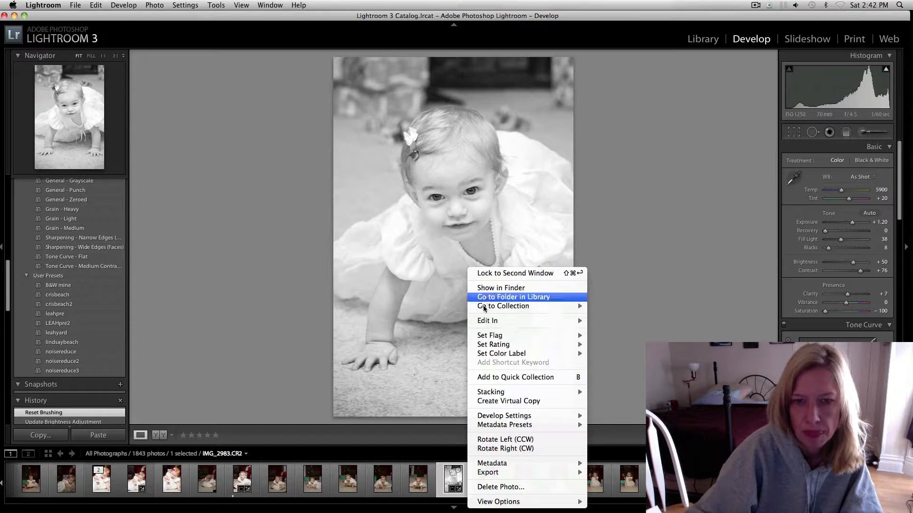
mouse_move(492, 322)
click(632, 322)
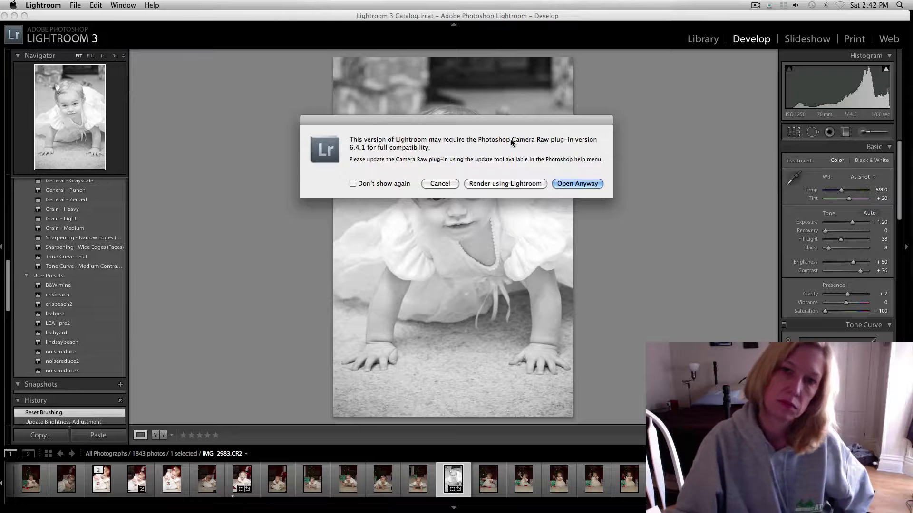
click(505, 183)
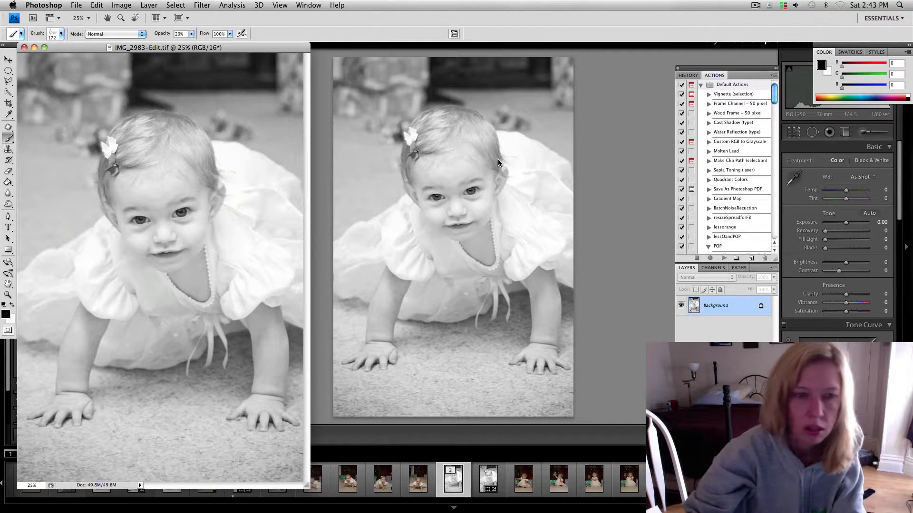
Set the Brush tool's master diameter to 70 px for retouching the baby's face
key(super+equal)
key(super+equal)
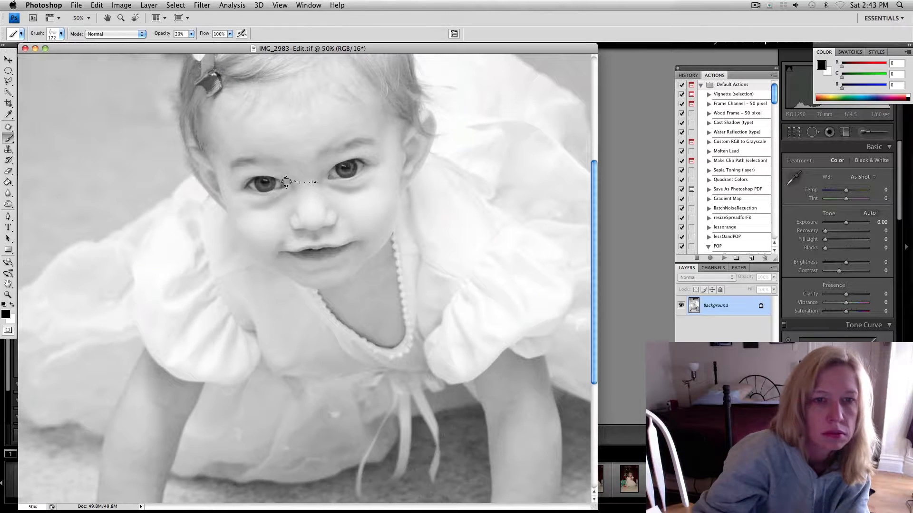
click(62, 35)
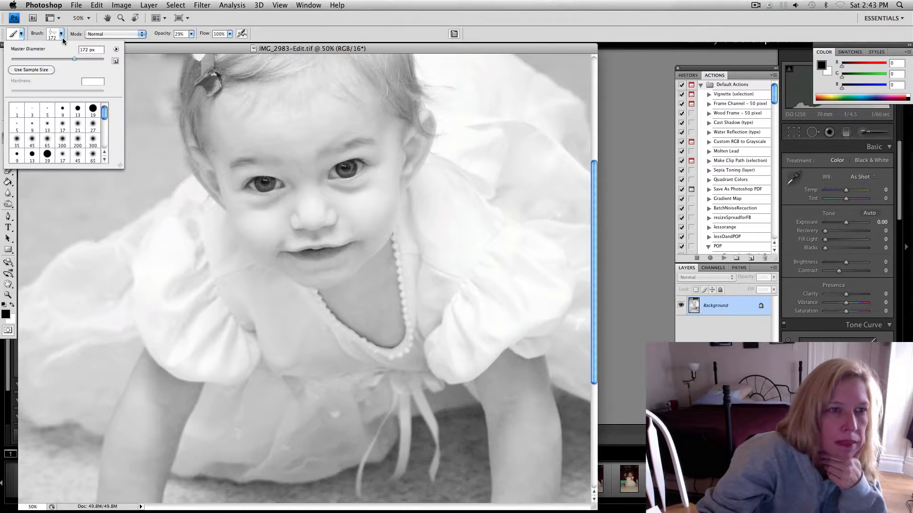
drag(75, 58, 44, 59)
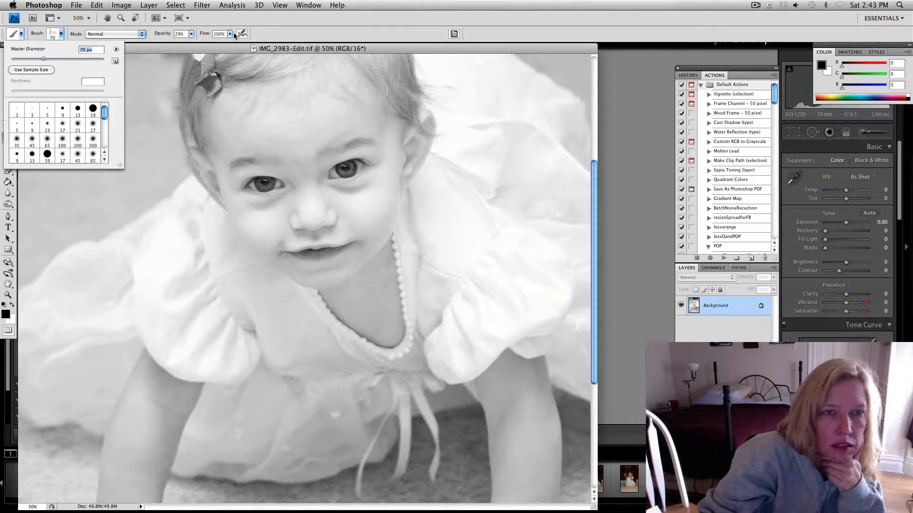
click(216, 49)
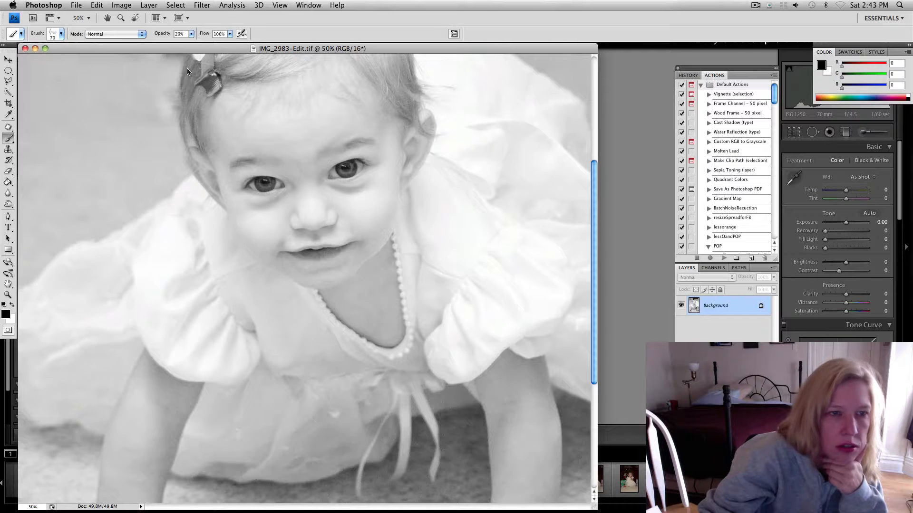
Sample the light skin tone on the cheek below the eye as the foreground colour and return to the Brush tool
click(9, 116)
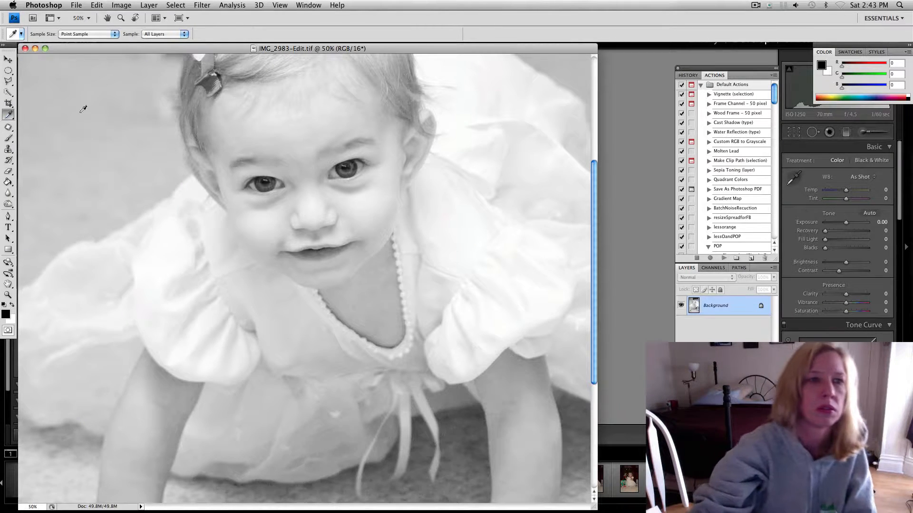
click(268, 213)
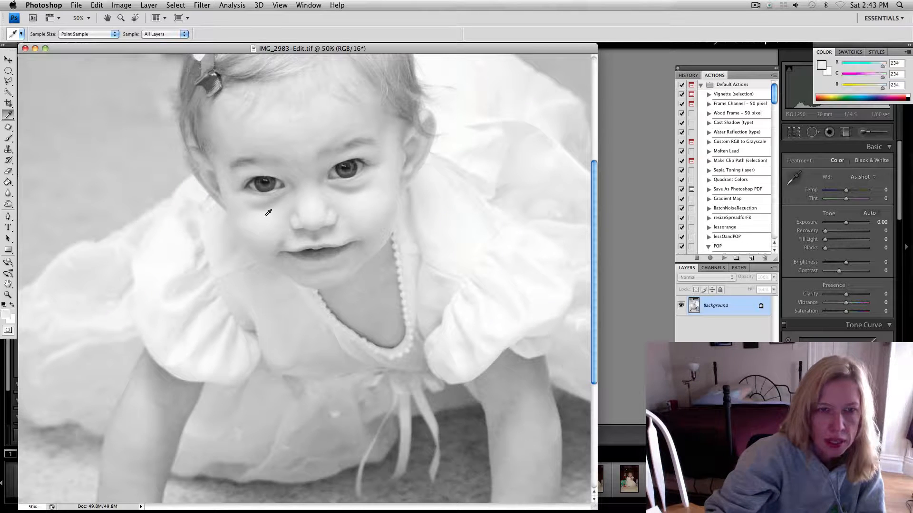
click(9, 139)
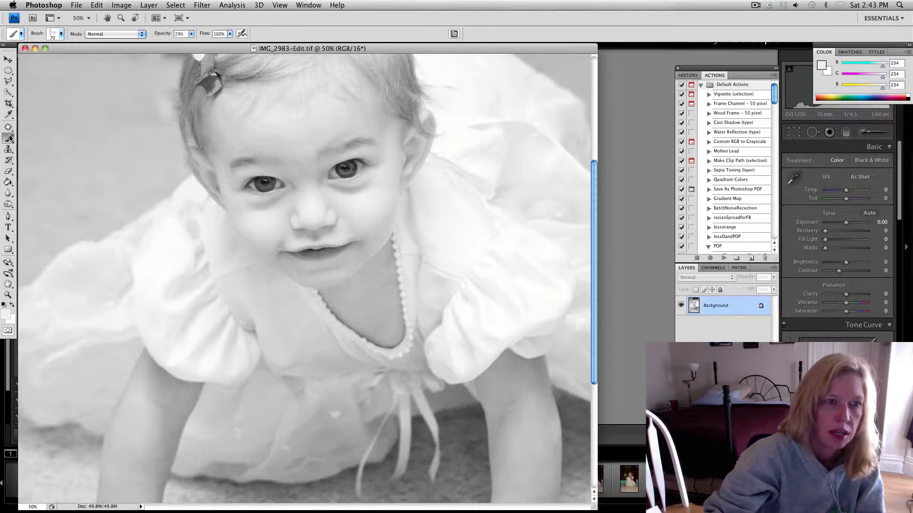
Set up a soft round brush with 0% hardness, 55 px diameter and 15% opacity
click(61, 33)
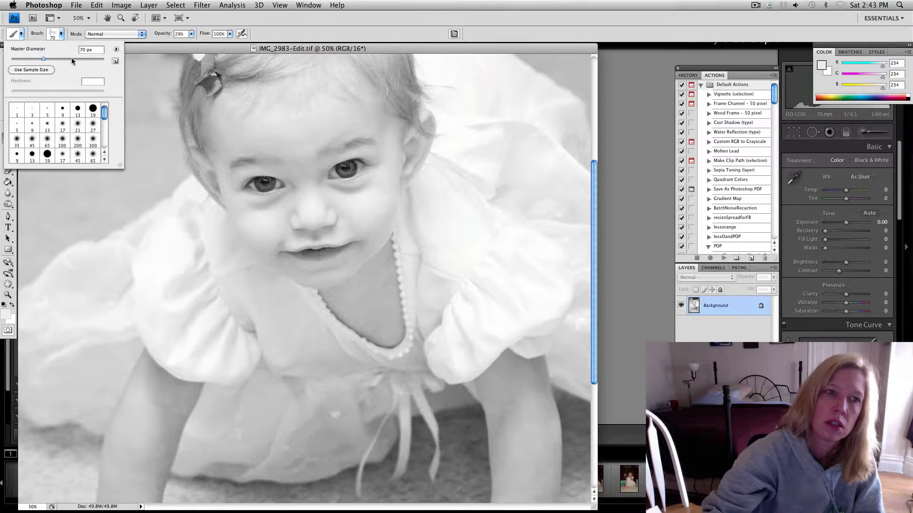
click(93, 109)
drag(104, 90, 12, 90)
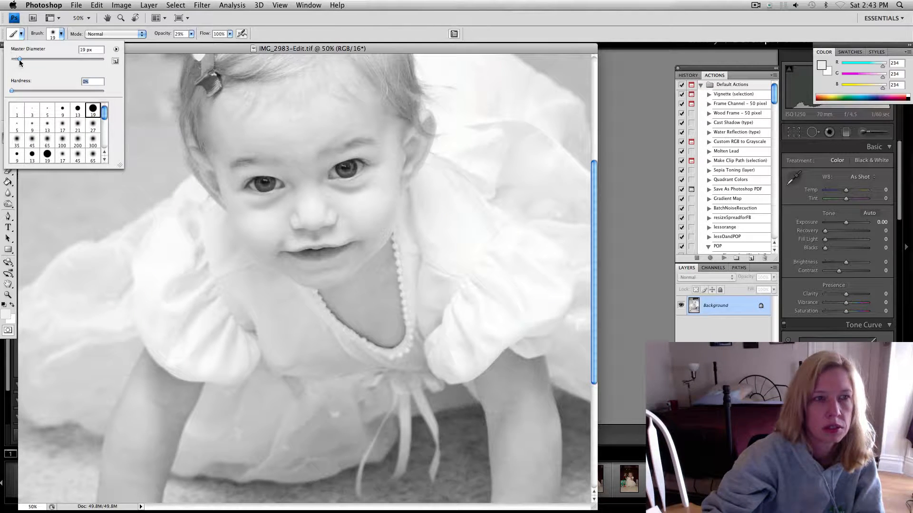
drag(20, 62, 38, 62)
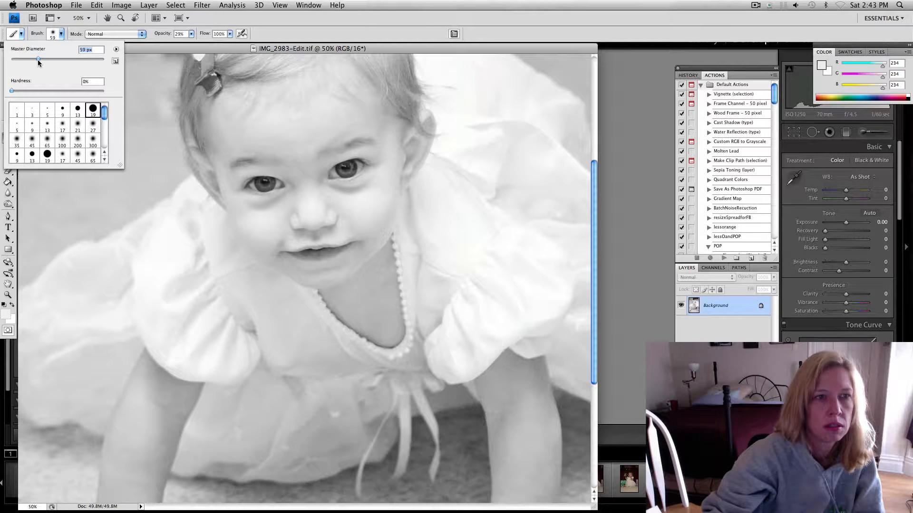
drag(37, 61, 36, 61)
click(191, 33)
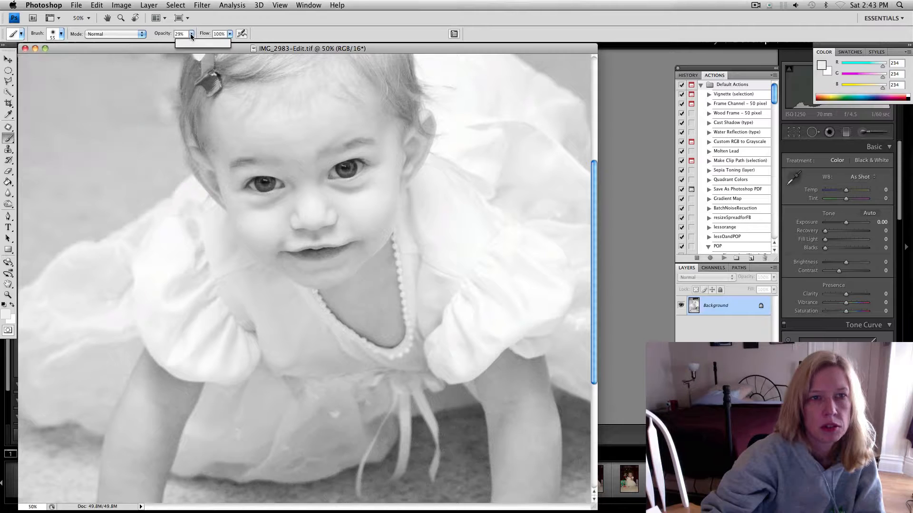
drag(190, 42, 184, 43)
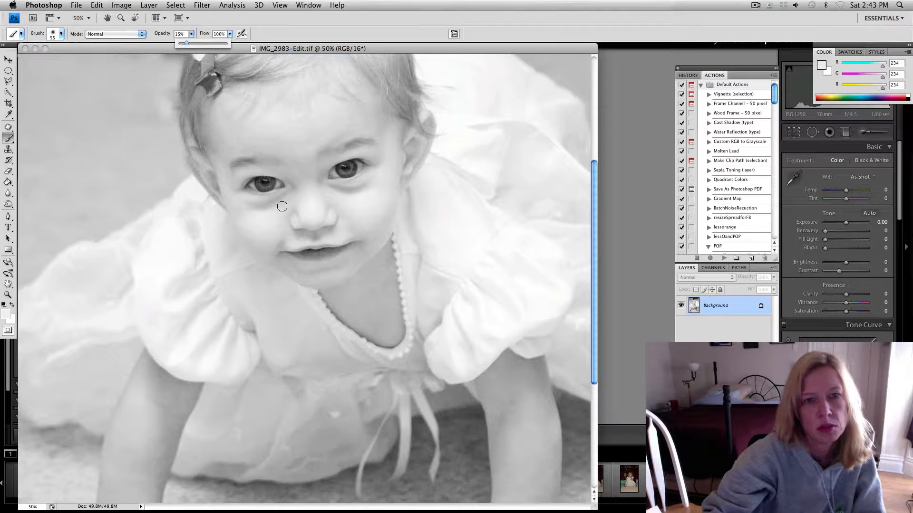
Paint the sampled skin tone over the dark shadows under the baby's eyes
click(257, 206)
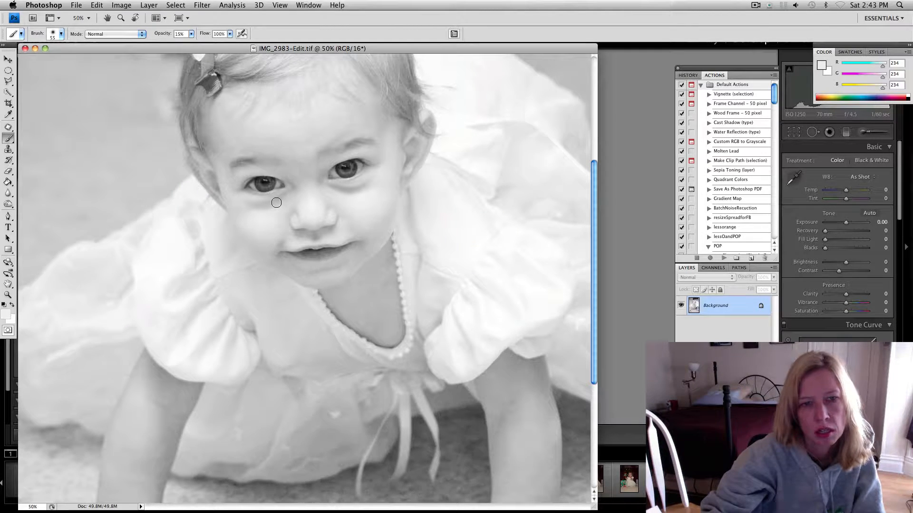
drag(284, 196, 258, 203)
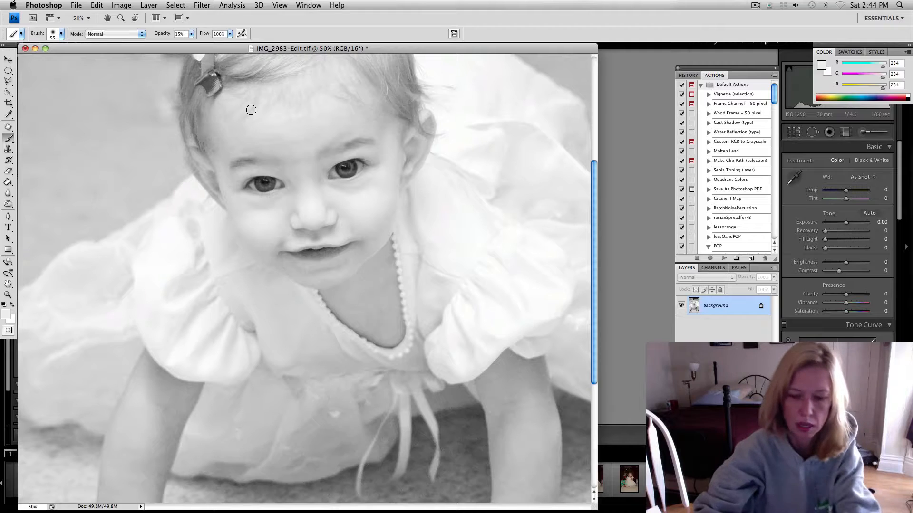
key(super+minus)
key(super+minus)
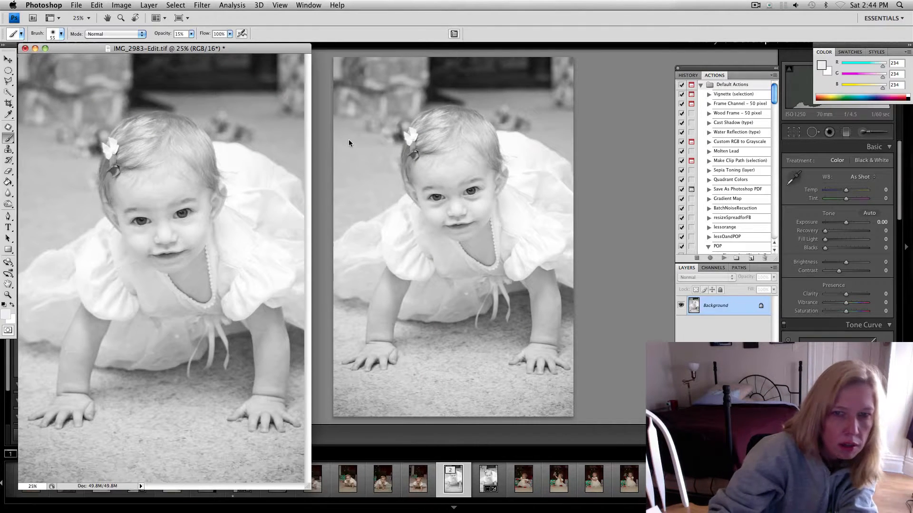
key(super+minus)
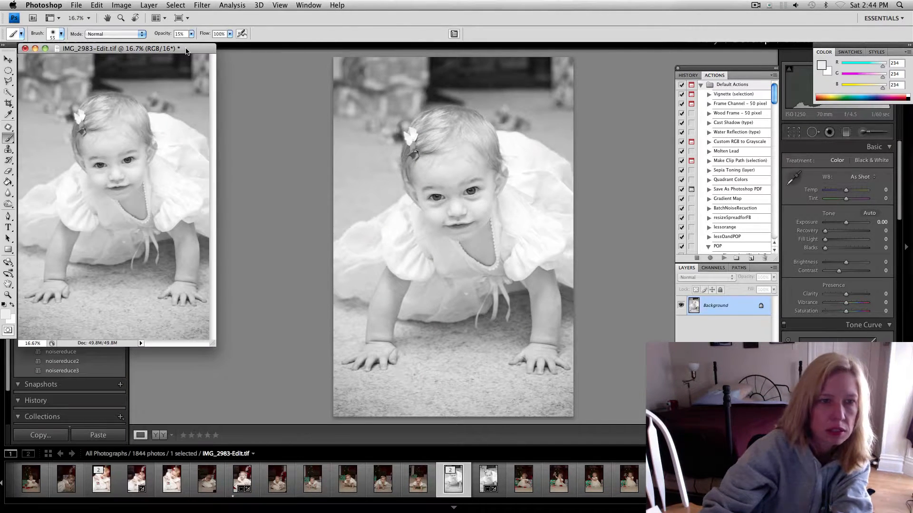
Run the POP action from the Default Actions set on the portrait
drag(186, 51, 276, 92)
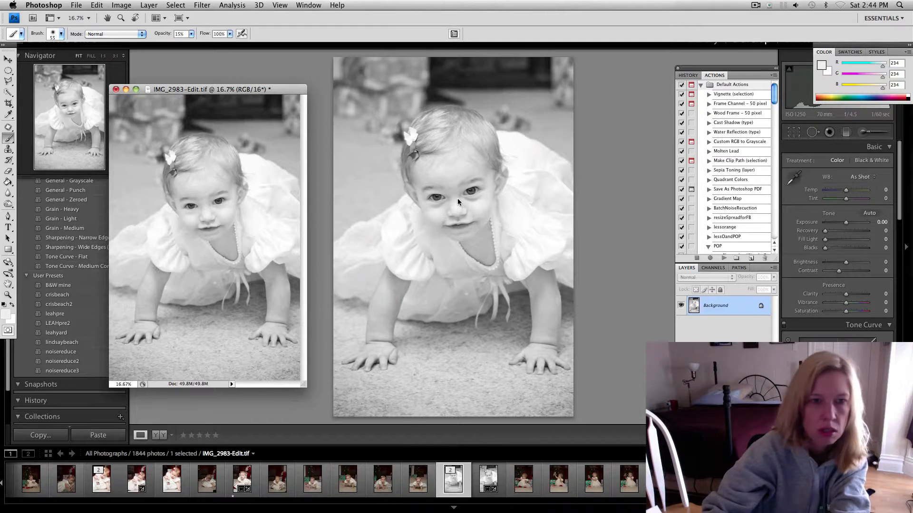
key(super+plus)
key(super+plus)
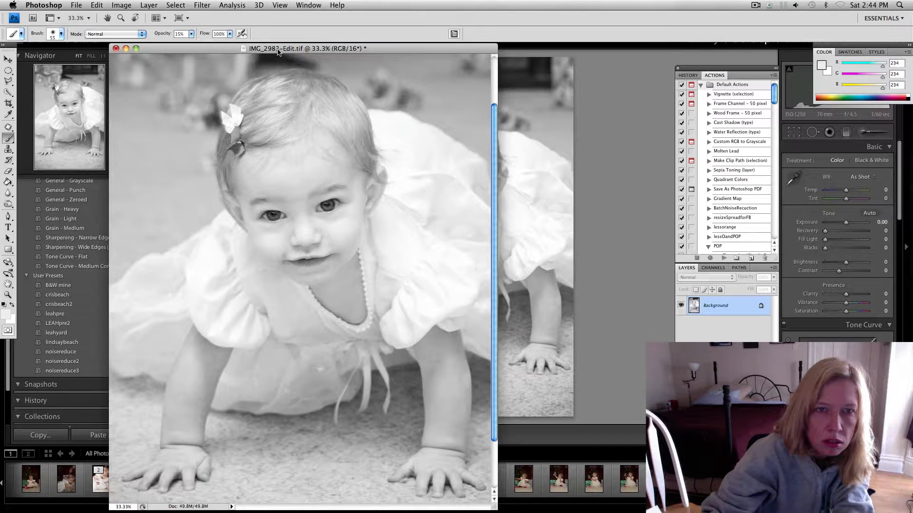
drag(278, 52, 225, 28)
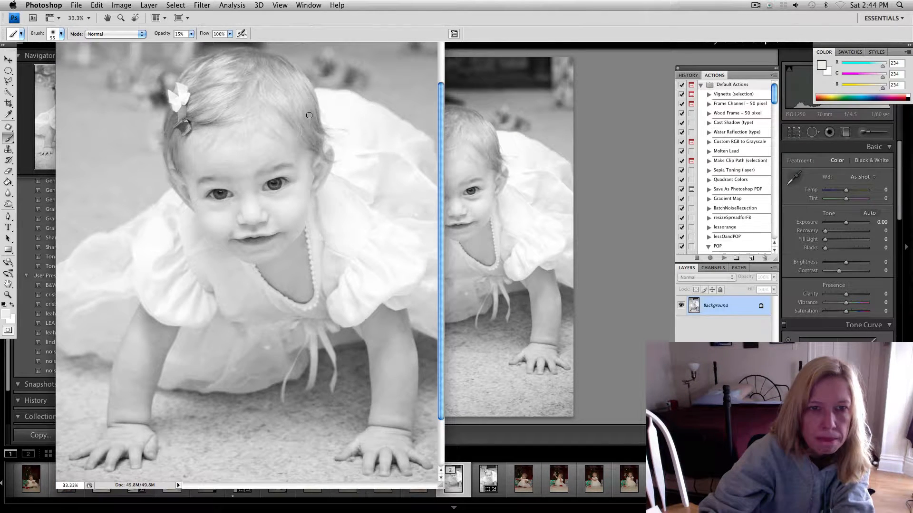
scroll(734, 181, down, 5)
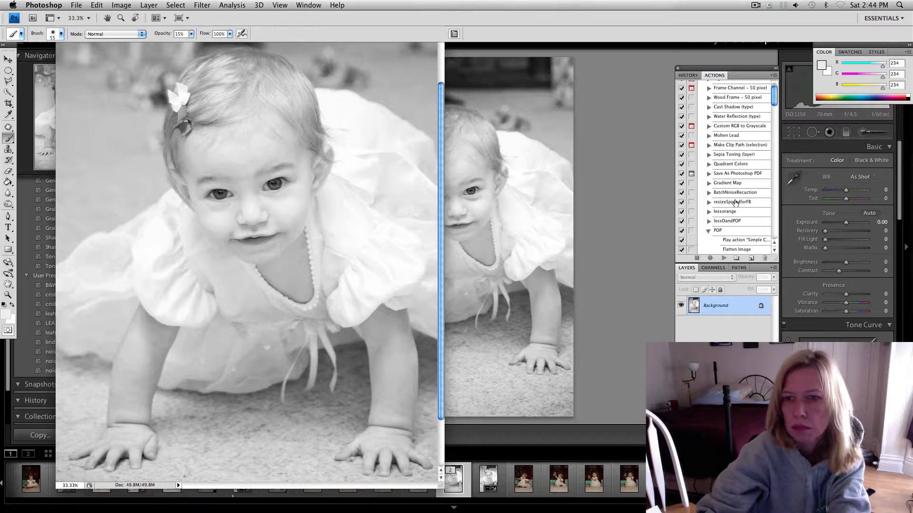
click(732, 204)
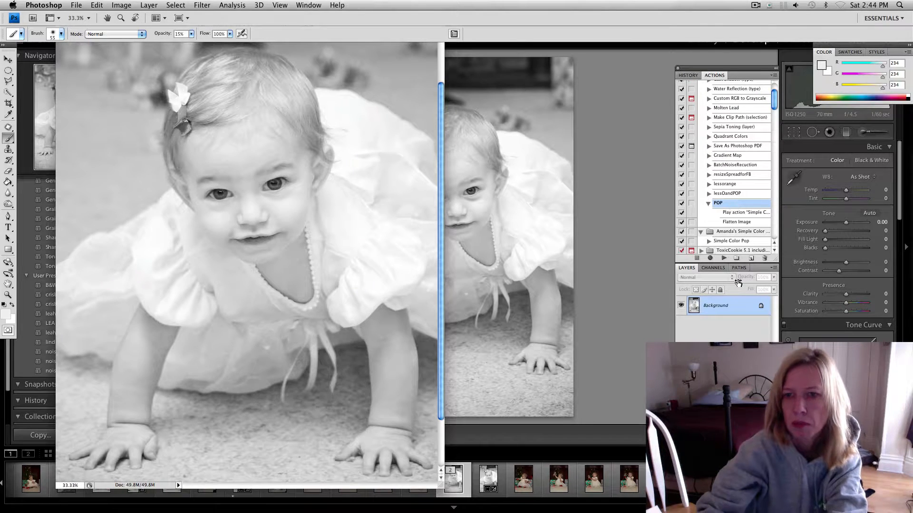
click(722, 259)
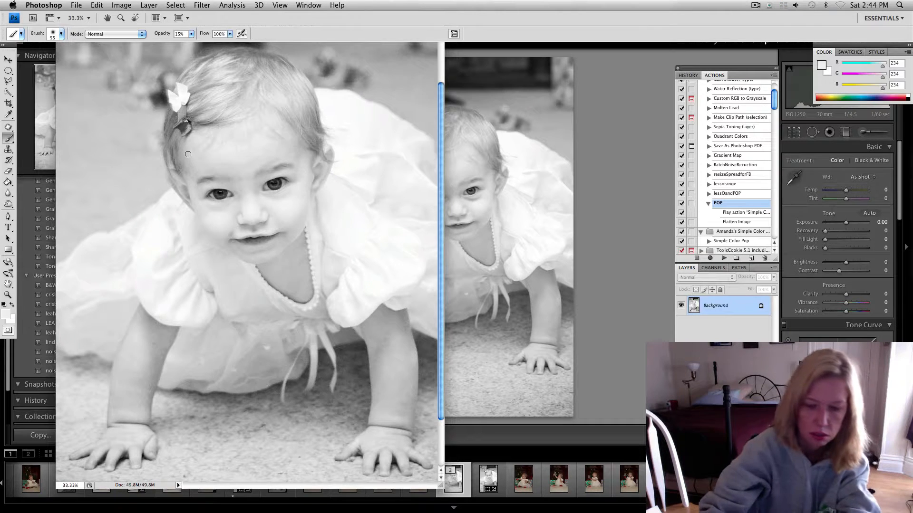
Place an elliptical selection with a 149 px feather over the baby's face, covering the eyes, nose and cheeks
key(super+minus)
click(8, 70)
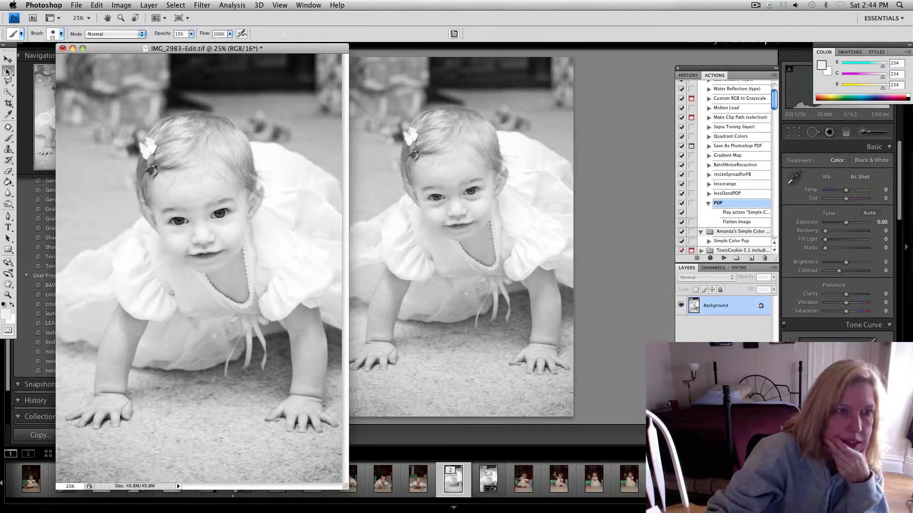
drag(258, 259, 251, 255)
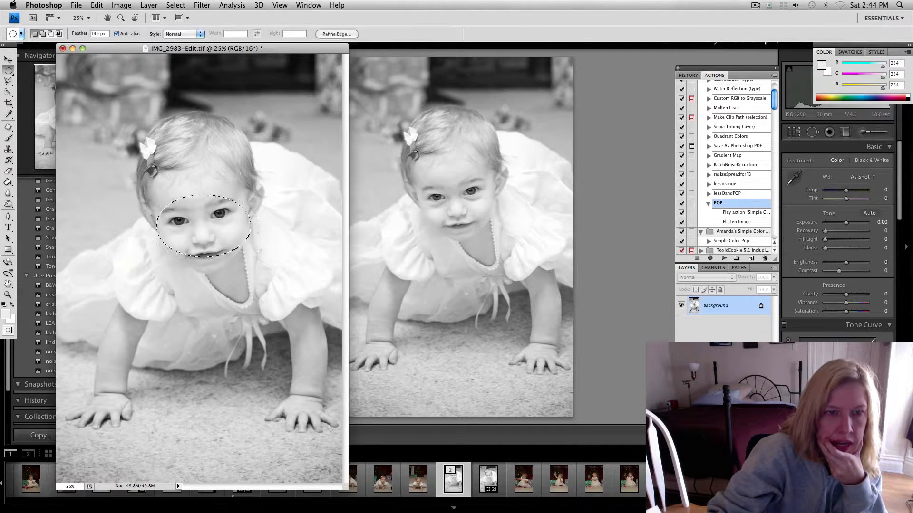
drag(208, 224, 206, 222)
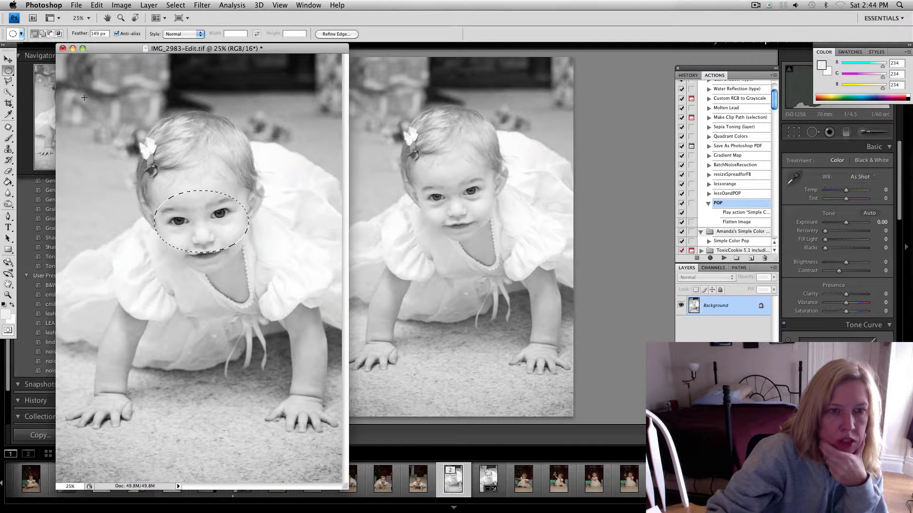
Lighten the selected face with Shadows/Highlights at 50% shadows and 0% highlights, and deselect it
click(116, 6)
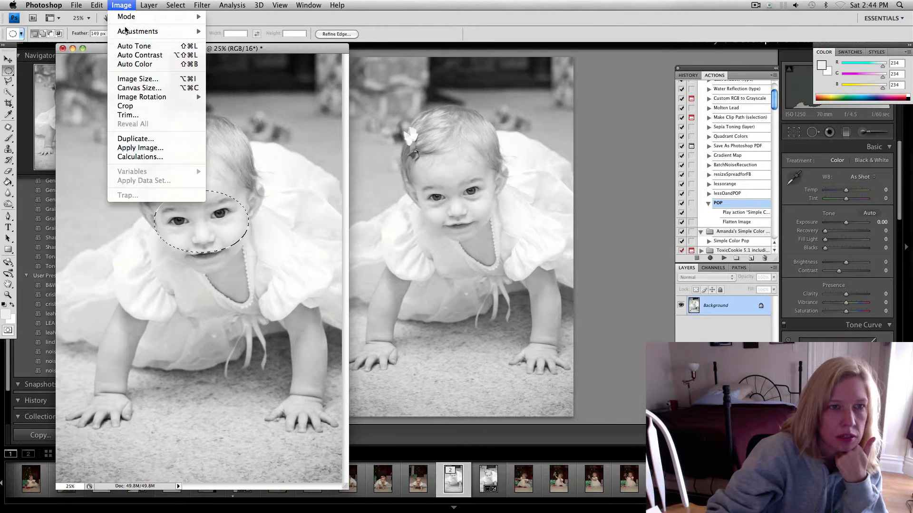
mouse_move(199, 31)
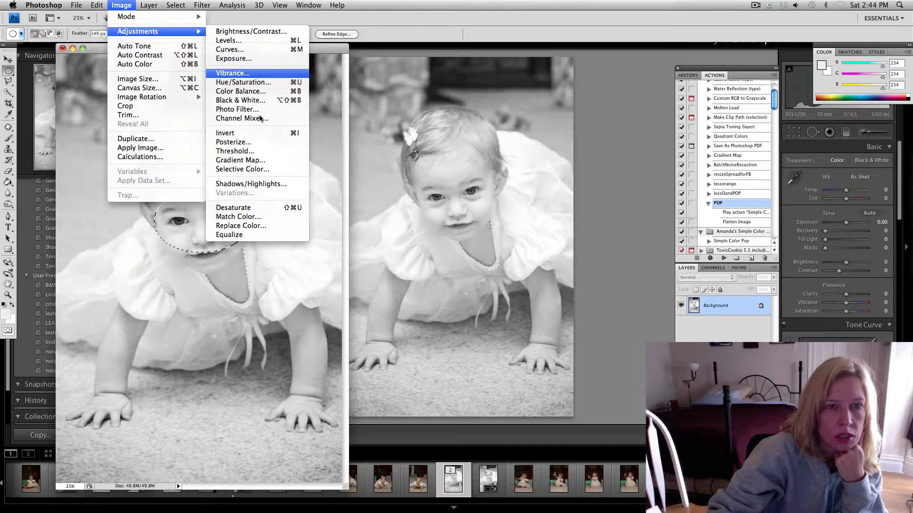
click(255, 183)
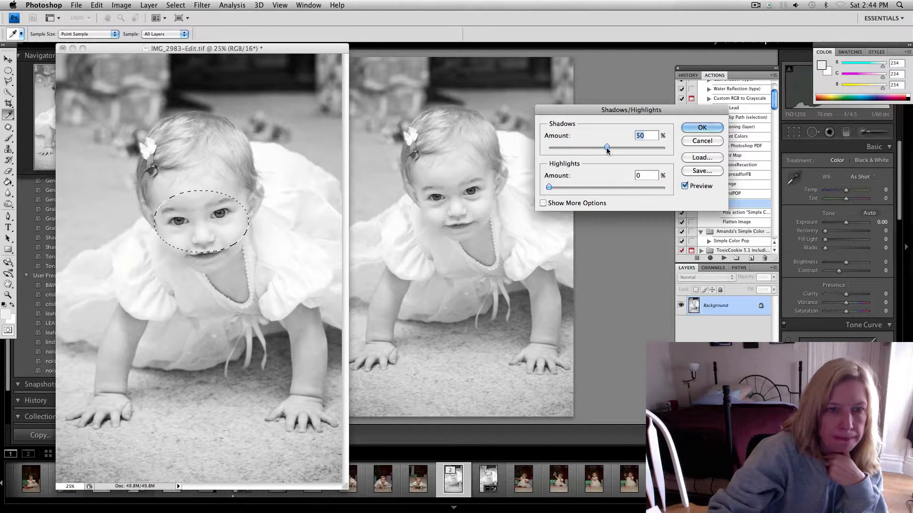
click(702, 128)
key(ctrl+d)
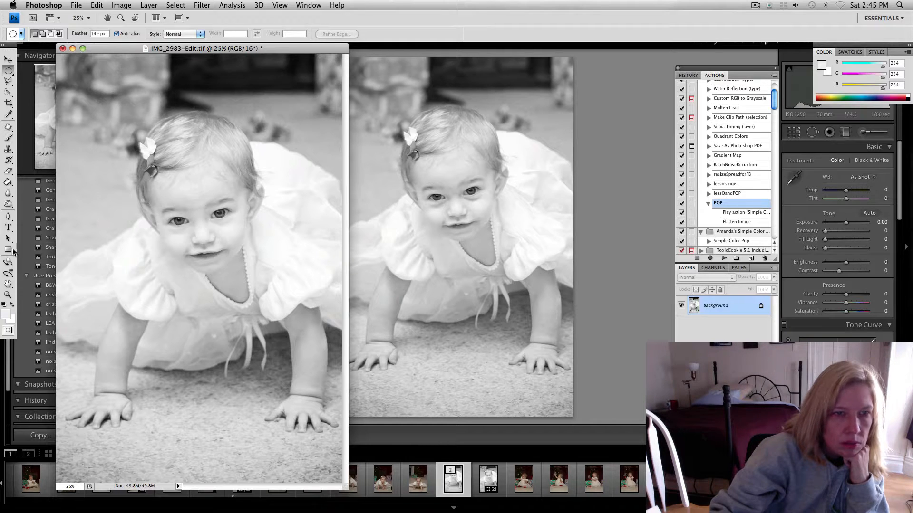
Using the Burn tool with Shadows range and 37% exposure, undo the last change and darken the baby's hair
click(8, 205)
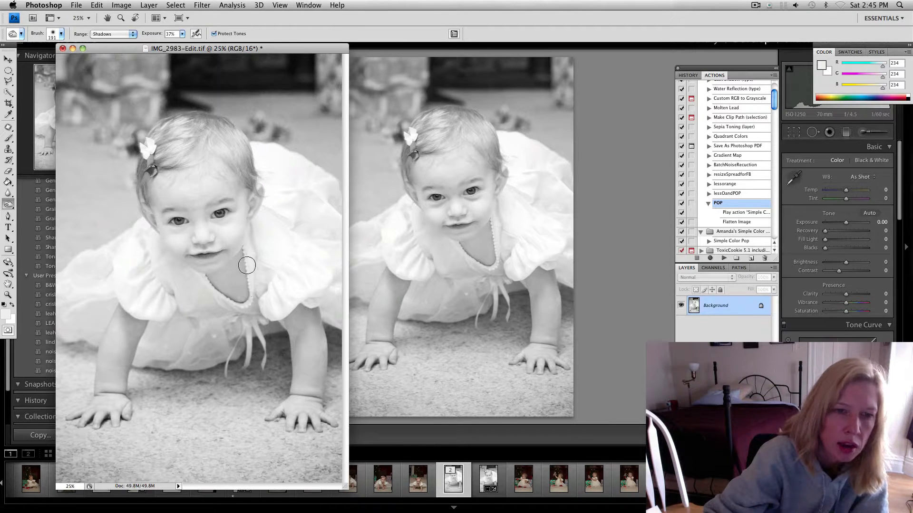
click(91, 5)
click(97, 16)
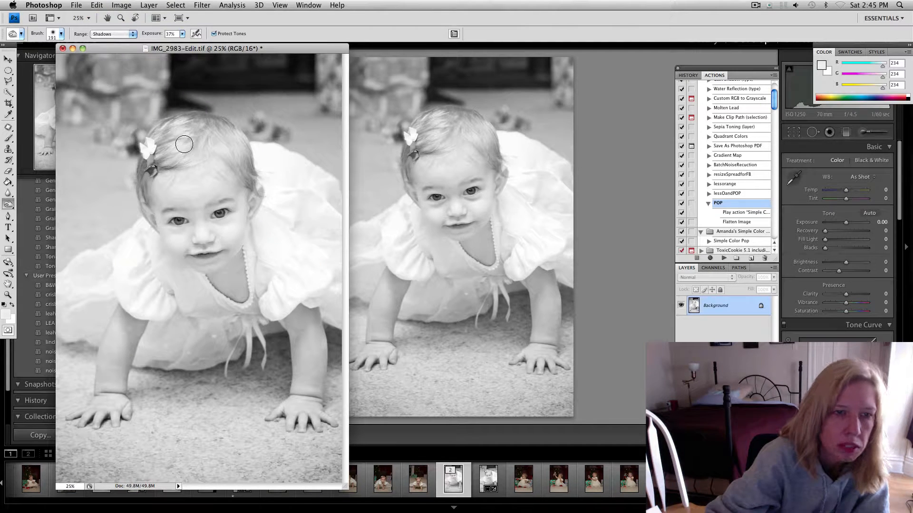
mouse_move(184, 144)
mouse_down()
mouse_move(163, 158)
mouse_move(187, 136)
mouse_move(155, 149)
mouse_move(201, 132)
mouse_move(232, 176)
mouse_move(221, 144)
mouse_move(235, 157)
mouse_move(230, 136)
mouse_move(238, 150)
mouse_move(219, 123)
mouse_up()
drag(143, 183, 143, 188)
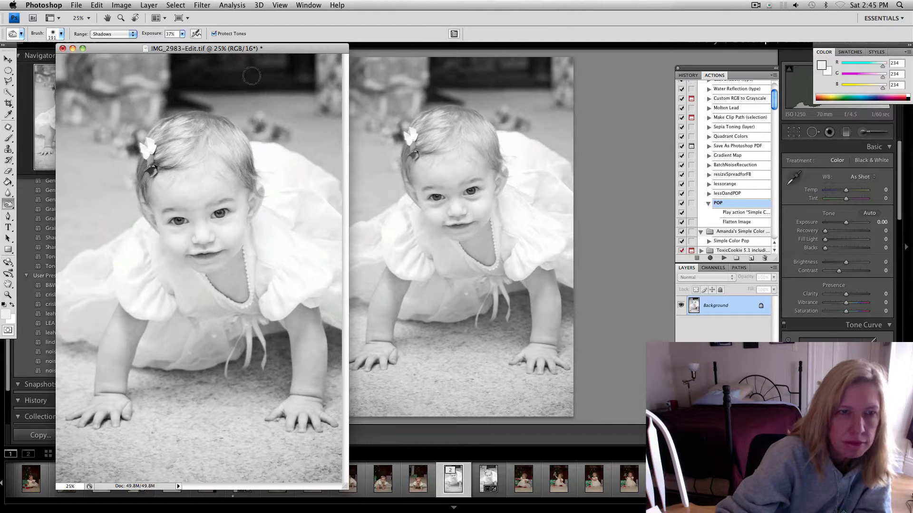
drag(247, 48, 254, 31)
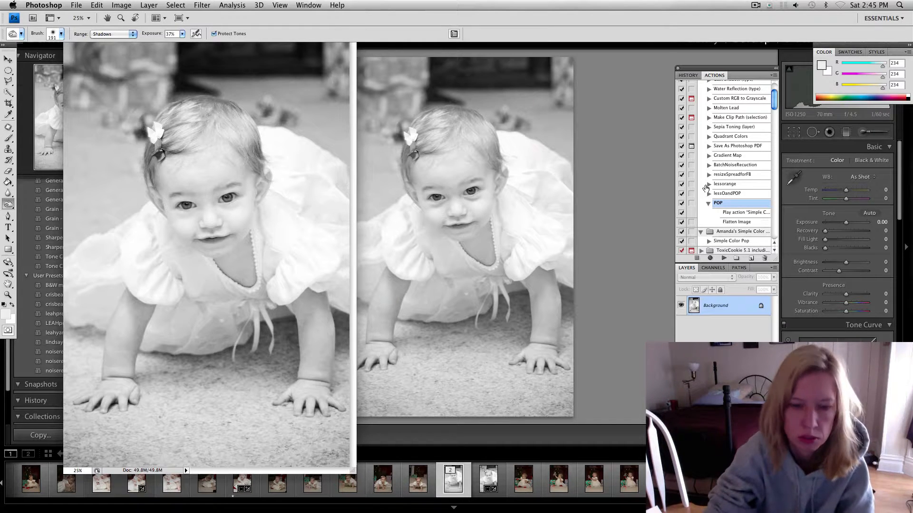
key(super+equal)
key(super+equal)
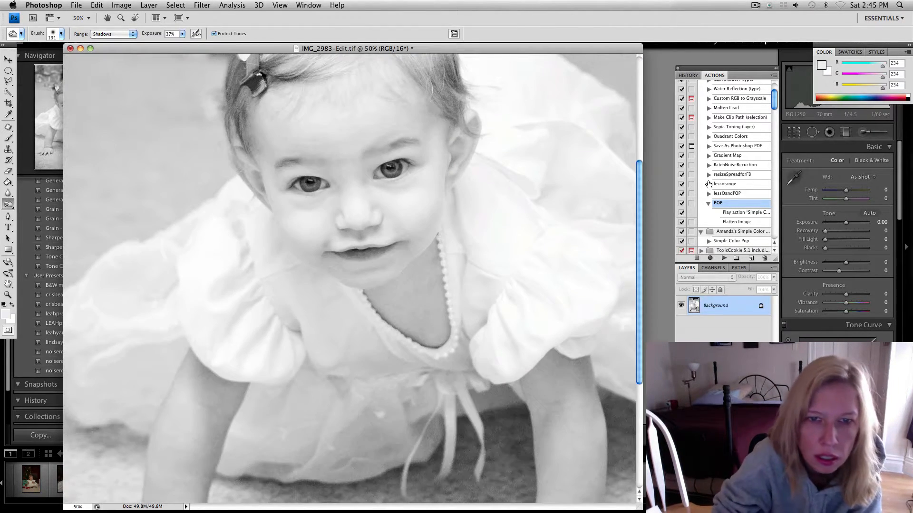
scroll(717, 169, up, 4)
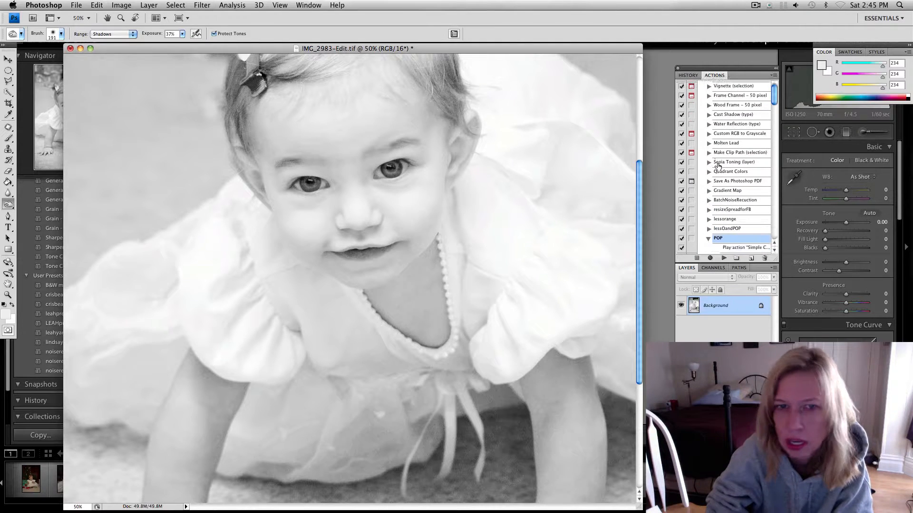
scroll(717, 165, down, 12)
scroll(718, 165, up, 13)
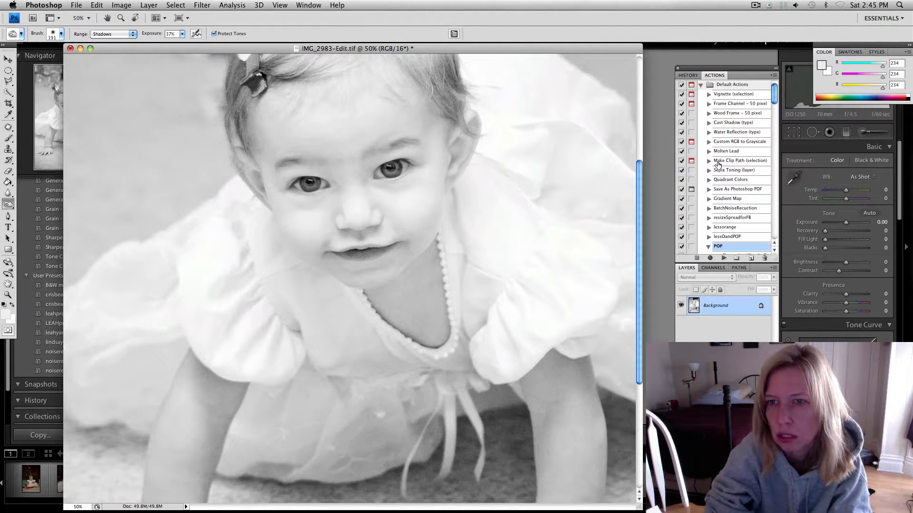
Resize the image to a height of 700 pixels with constrained proportions and bicubic resampling
click(121, 6)
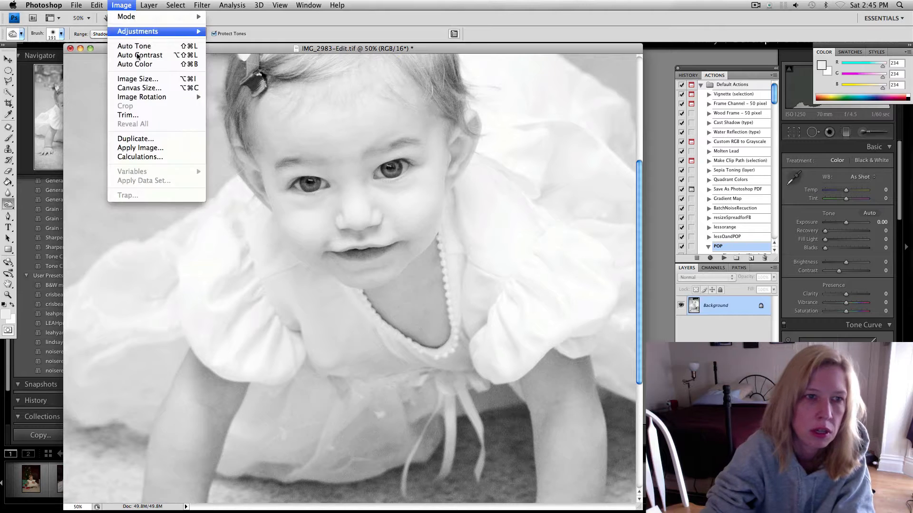
click(181, 83)
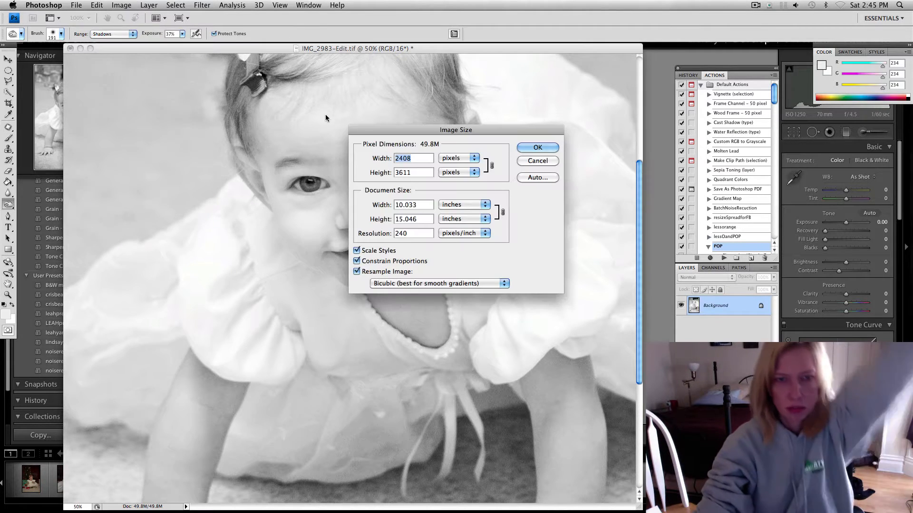
key(Tab)
text(700)
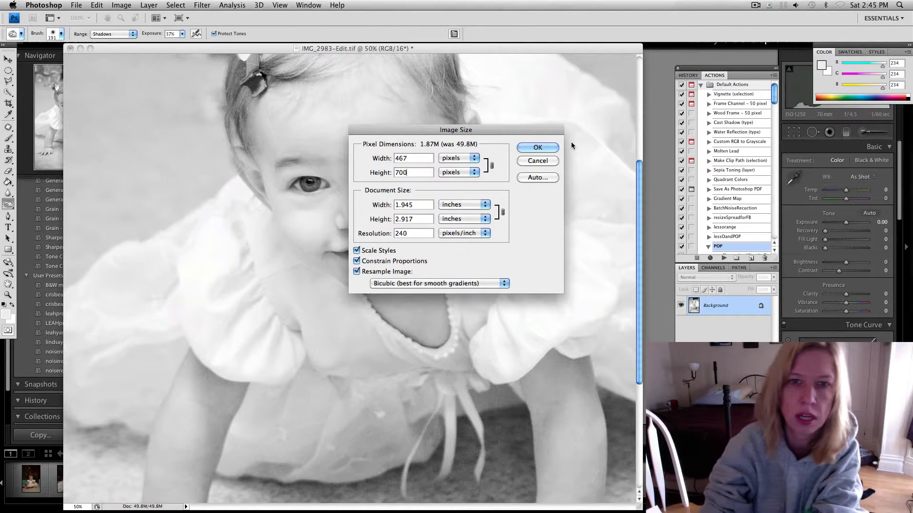
click(538, 148)
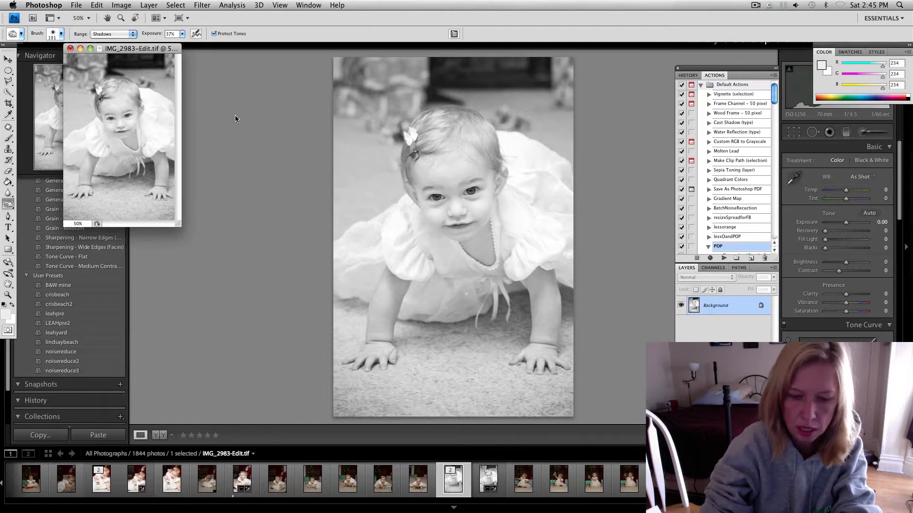
View the resized portrait at 100% and apply the Sharpen filter to it
key(super+alt+0)
key(super+plus)
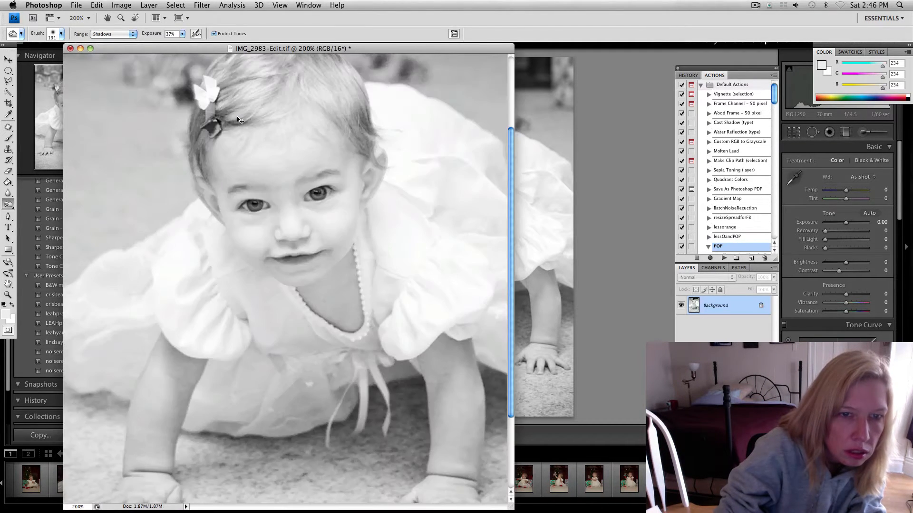
key(super+minus)
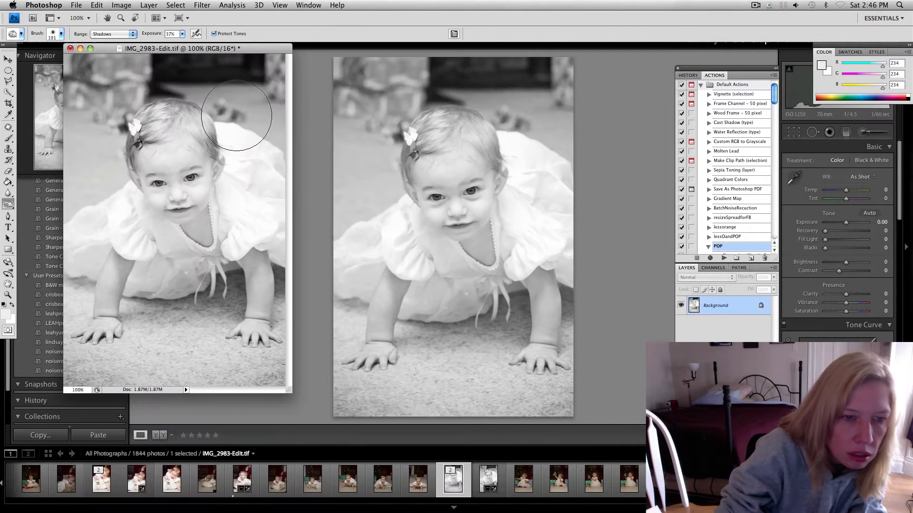
click(202, 6)
mouse_move(265, 138)
click(298, 139)
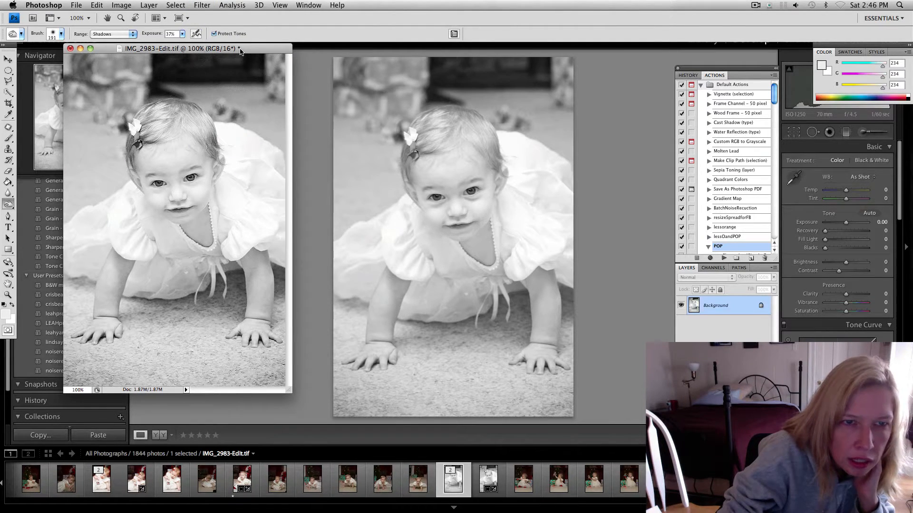
Run the batchnoisereduction action past its unavailable command and save a copy as IMG_2983-Edit copy.psd in Photoshop format
drag(240, 50, 360, 65)
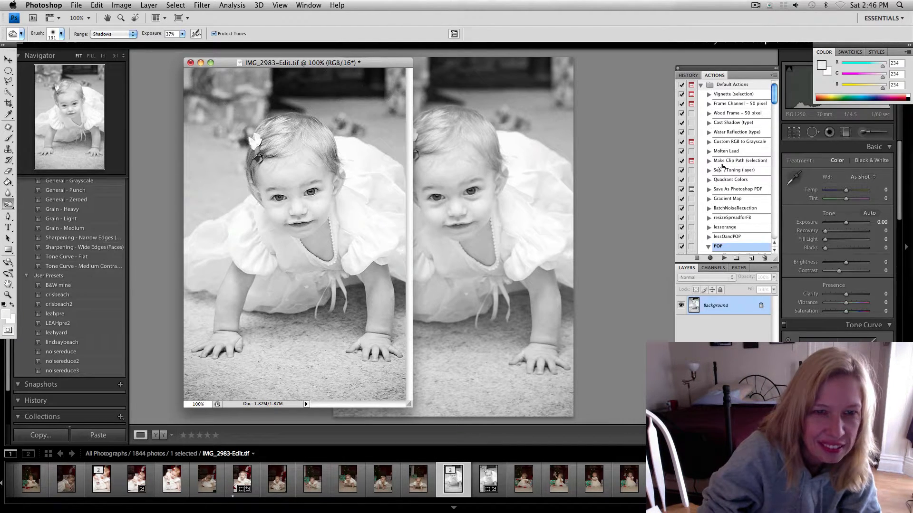
scroll(722, 167, down, 5)
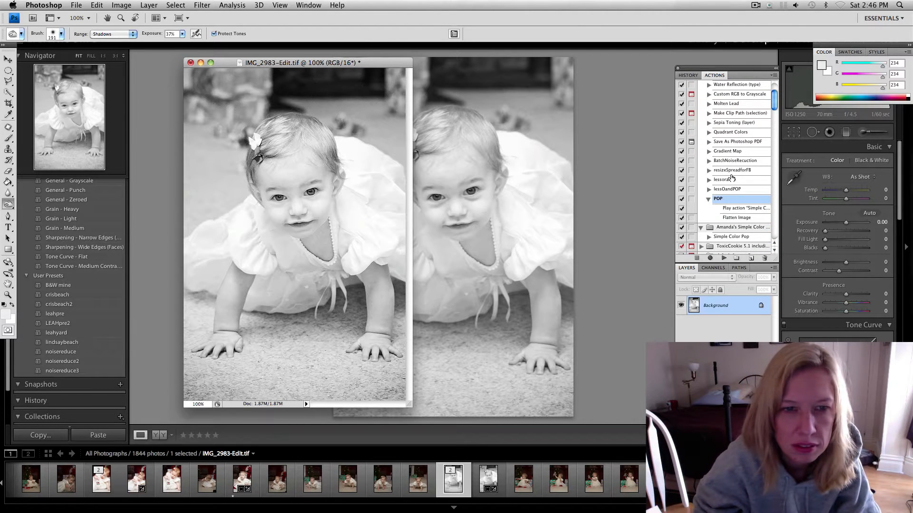
scroll(732, 178, down, 12)
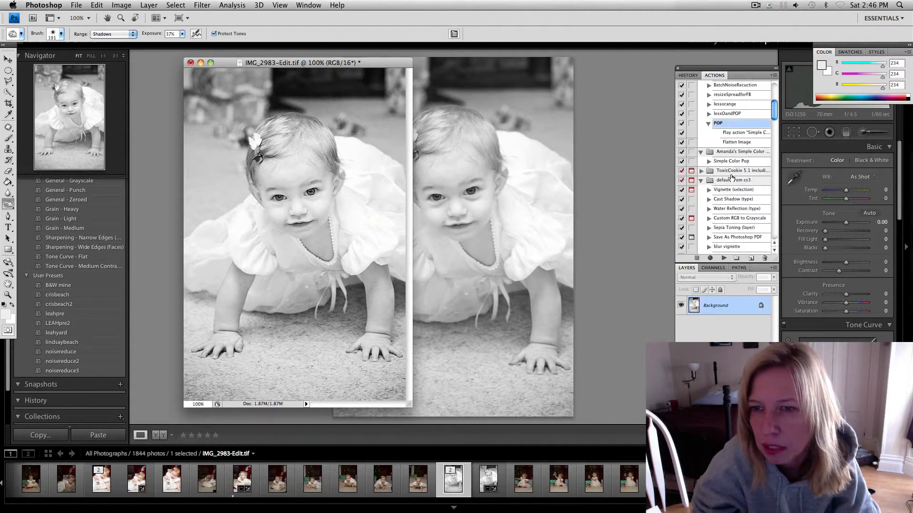
click(736, 228)
scroll(728, 233, down, 5)
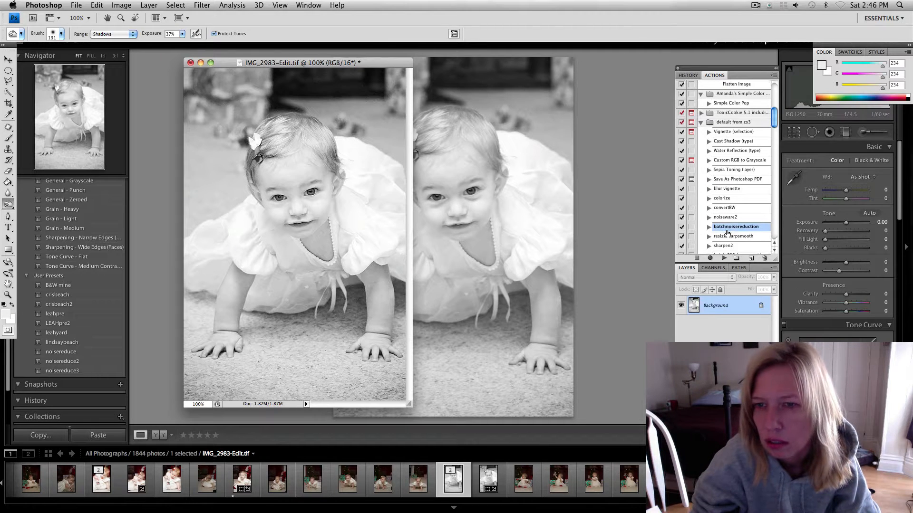
click(724, 258)
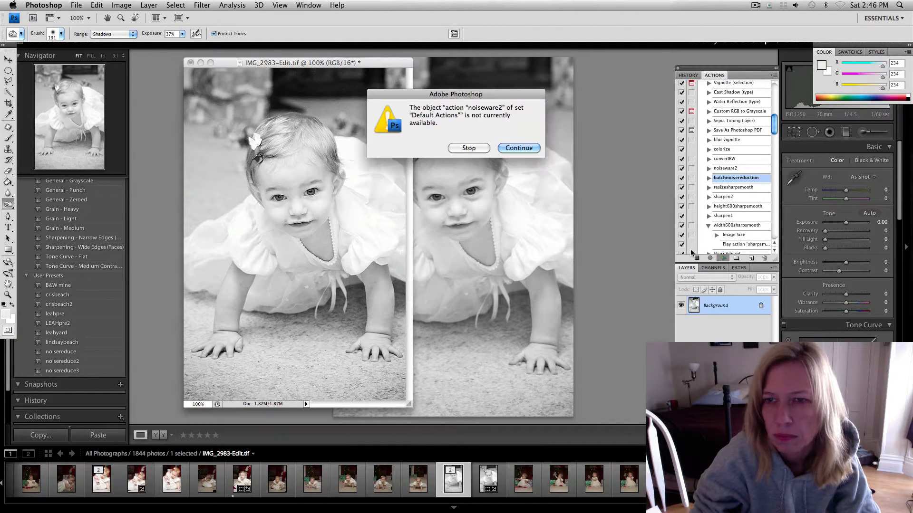
click(506, 149)
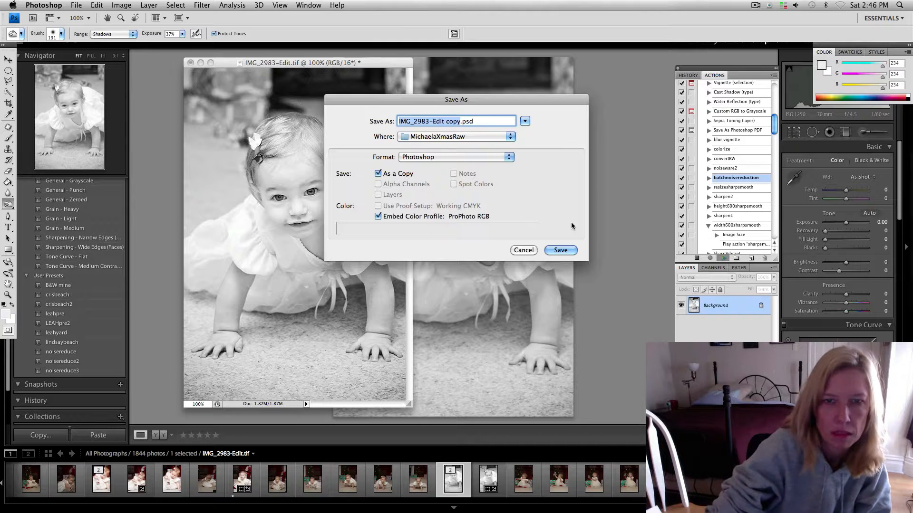
click(560, 251)
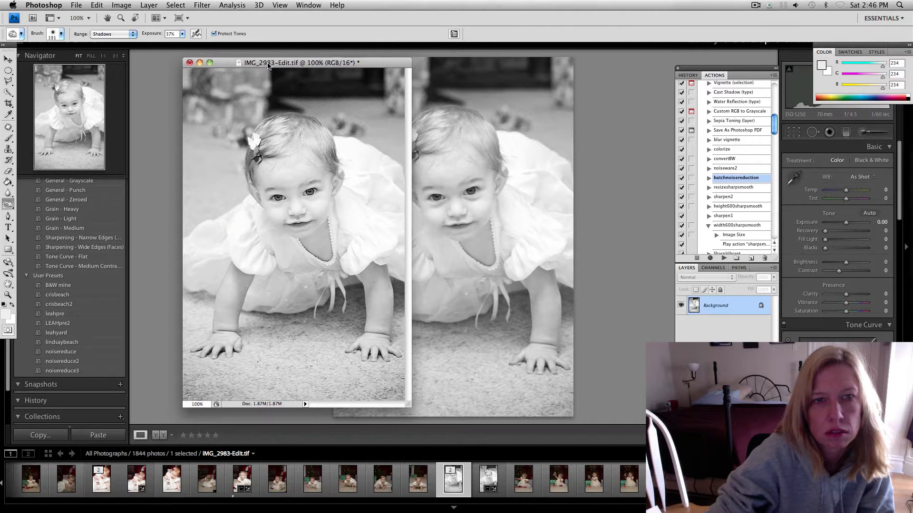
drag(274, 70, 265, 70)
click(97, 5)
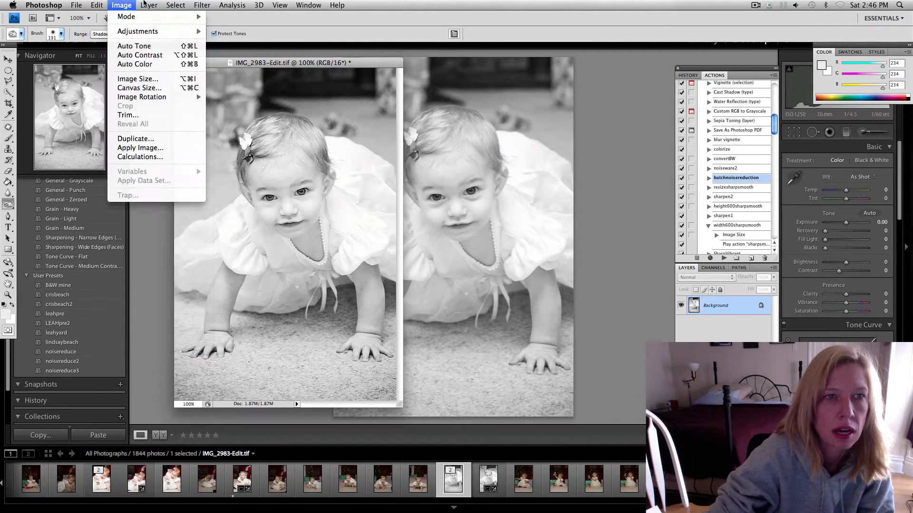
mouse_move(149, 6)
mouse_move(121, 5)
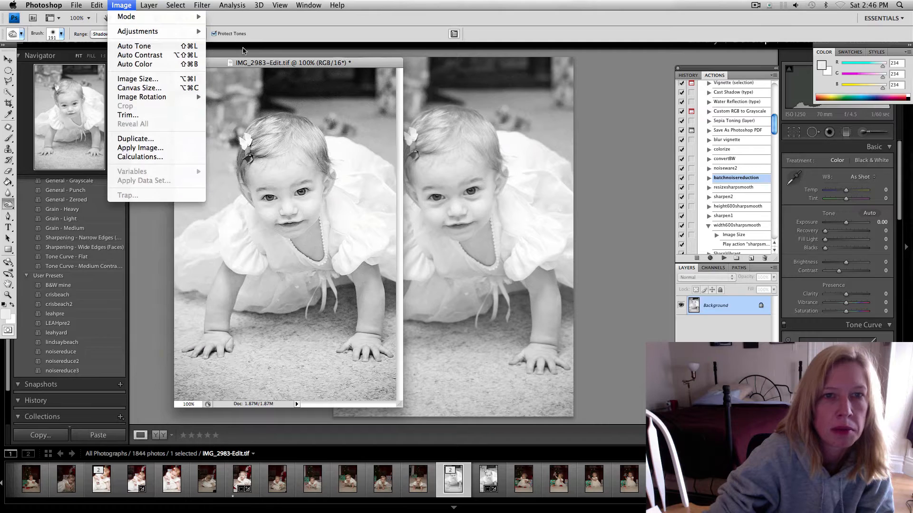
drag(254, 65, 232, 52)
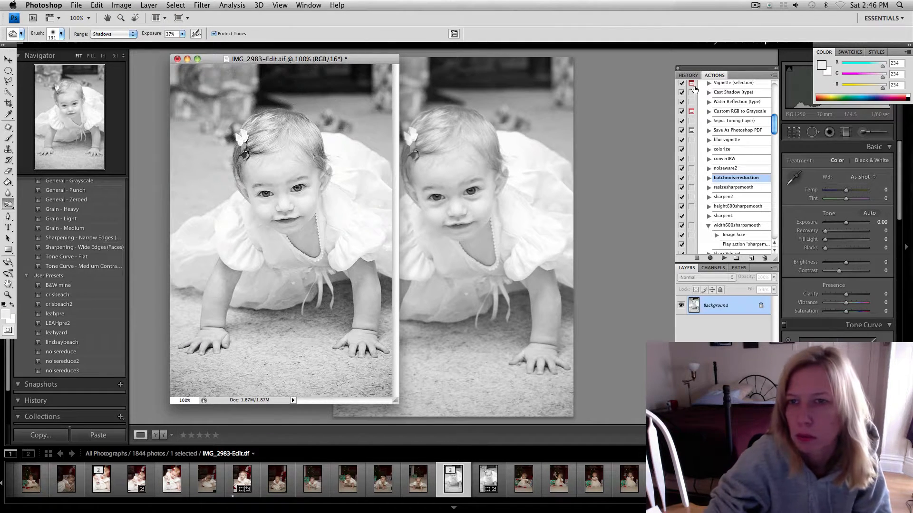
Revert the portrait in its history to the last Burn Tool state, before the resizing and sharpening
click(688, 76)
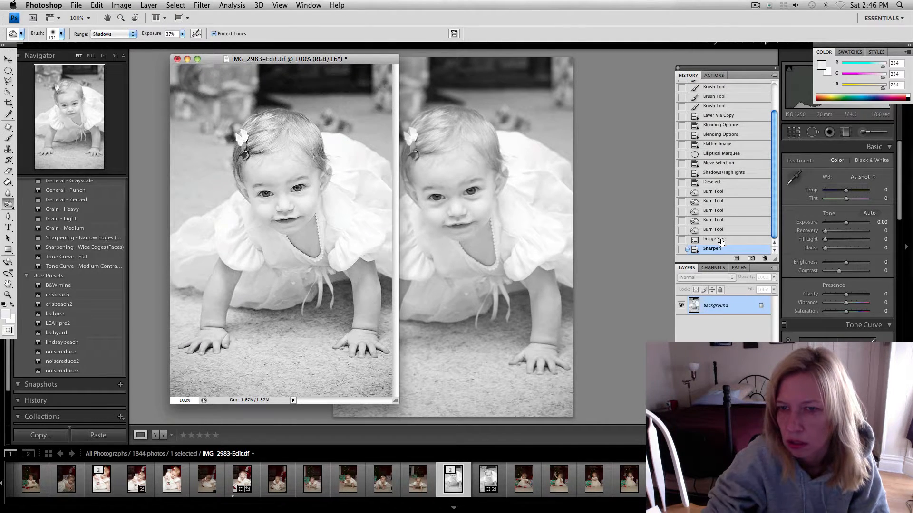
click(722, 238)
click(722, 226)
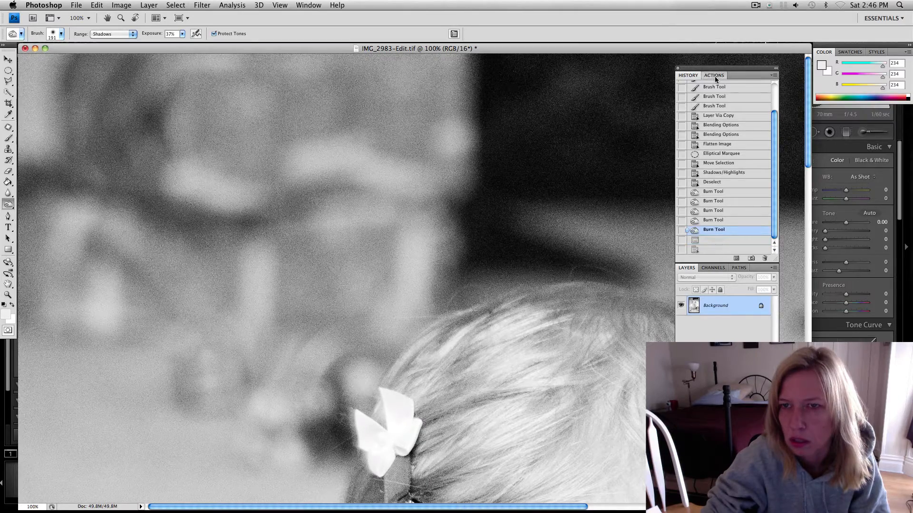
Run the height600sharpsmooth action on the full-size portrait, continuing past its unavailable sharpsmooth command
click(714, 75)
click(735, 207)
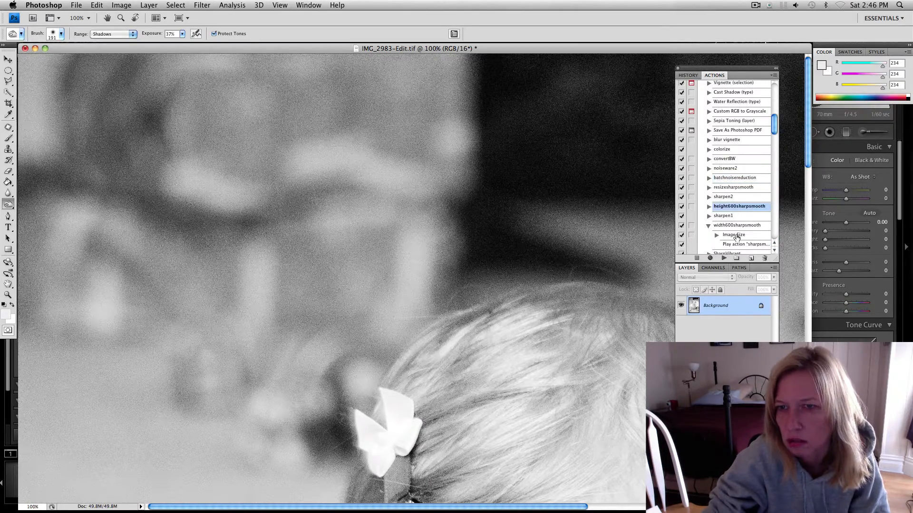
click(725, 259)
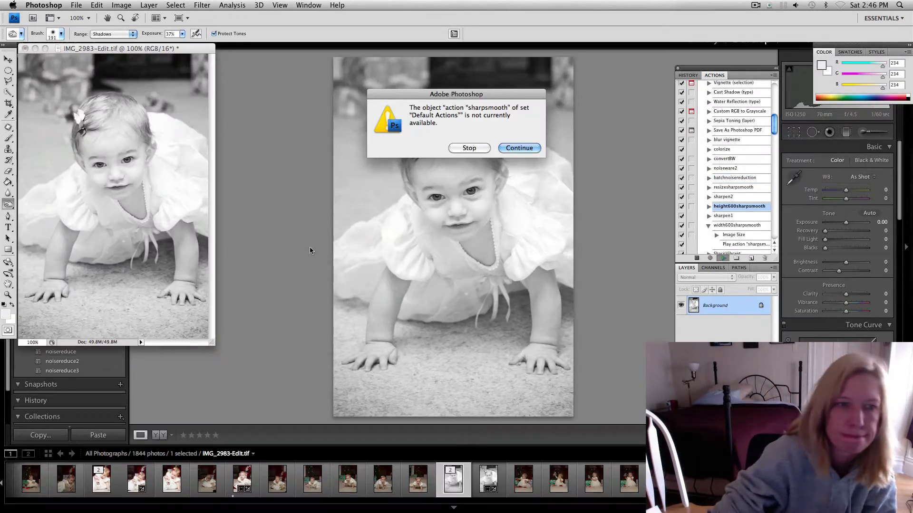
click(520, 148)
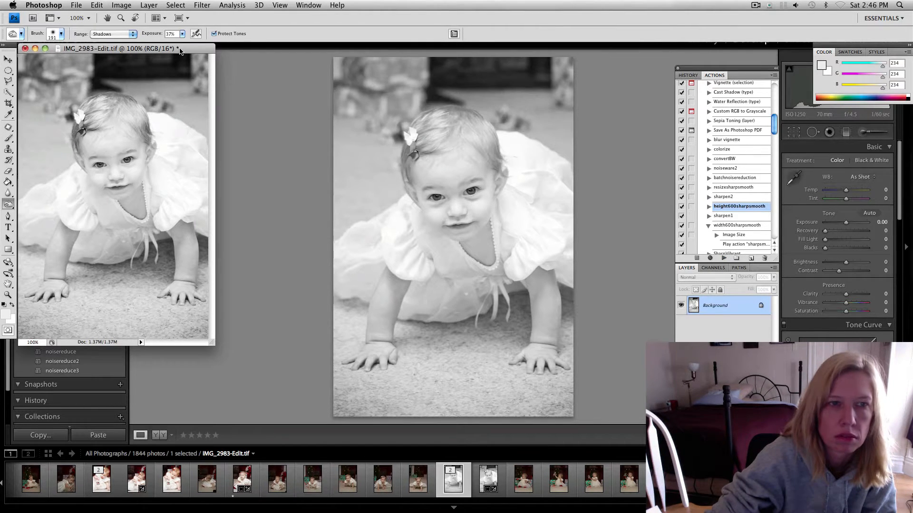
drag(179, 51, 330, 76)
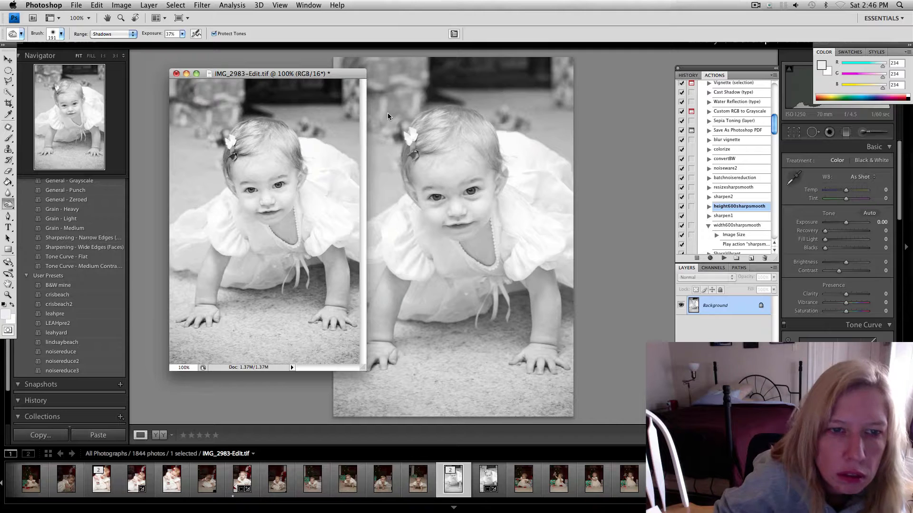
Undo the action's resizing by returning to the last Burn Tool history state, and view the portrait at 33.3%
click(689, 75)
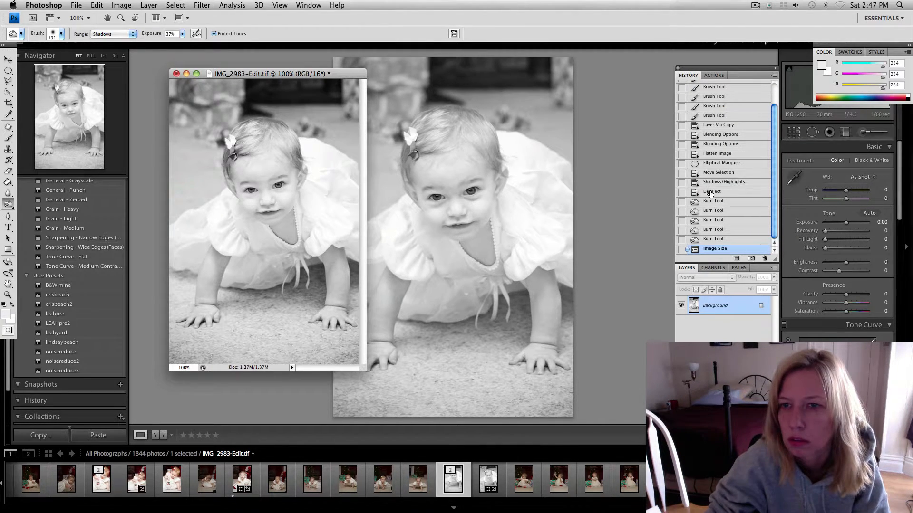
scroll(711, 194, up, 2)
scroll(711, 194, down, 2)
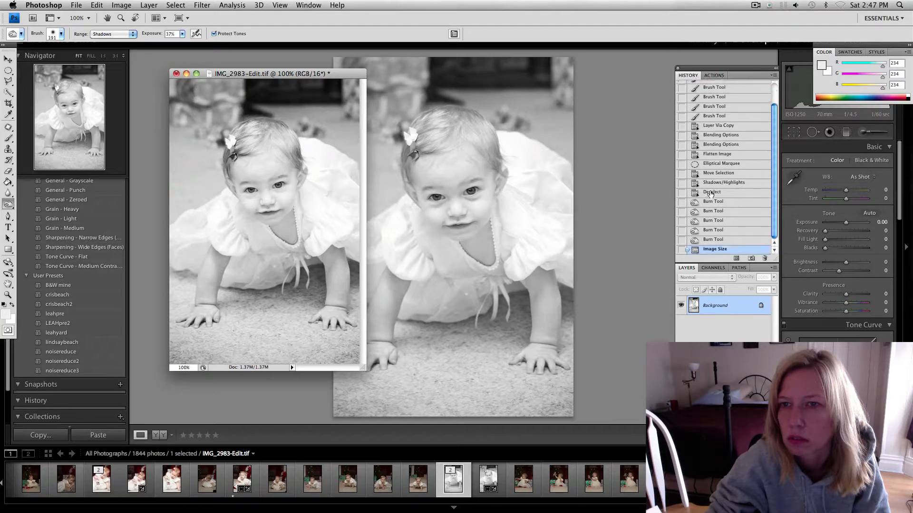
click(710, 240)
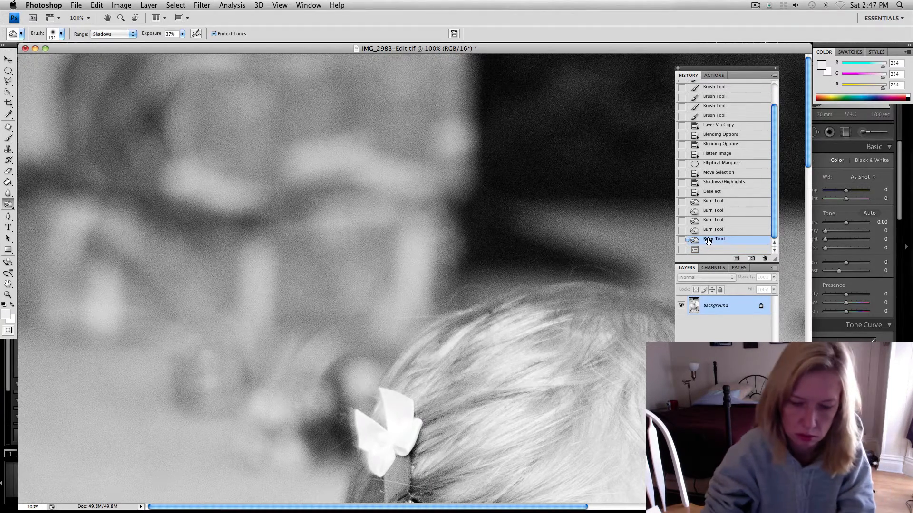
key(super+minus)
key(super+minus)
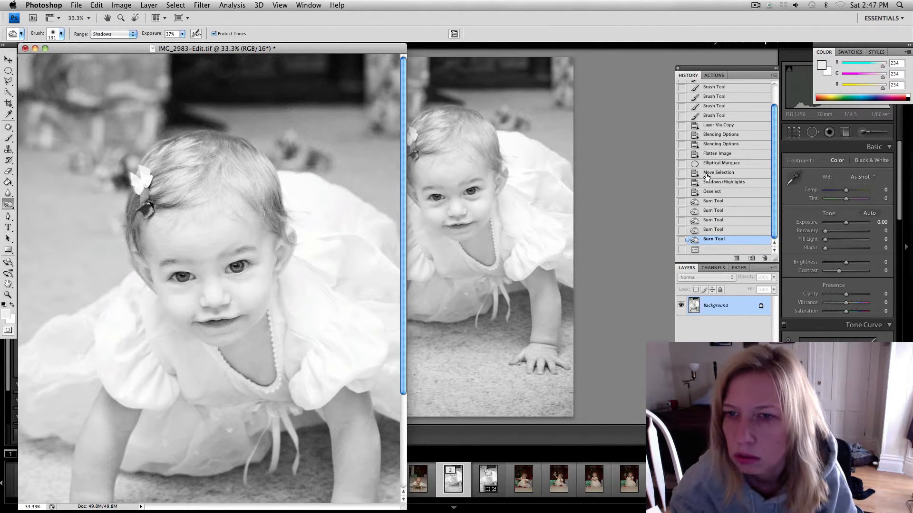
scroll(709, 178, up, 3)
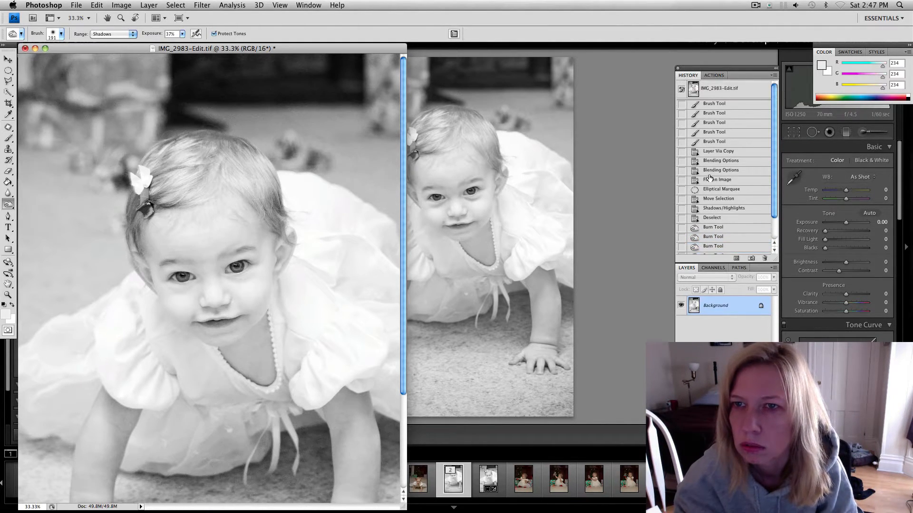
Find the HresizeSite action among the saved actions and run it on the portrait
click(714, 75)
scroll(725, 202, down, 3)
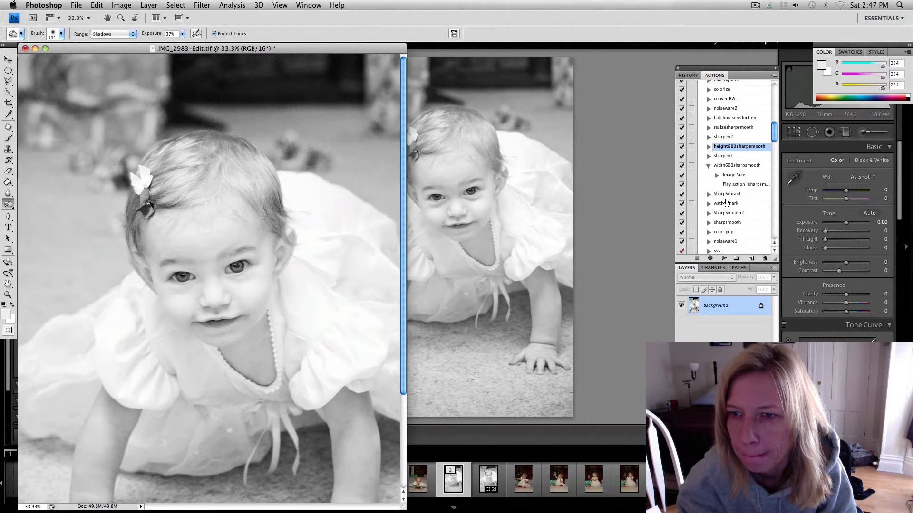
scroll(726, 202, down, 2)
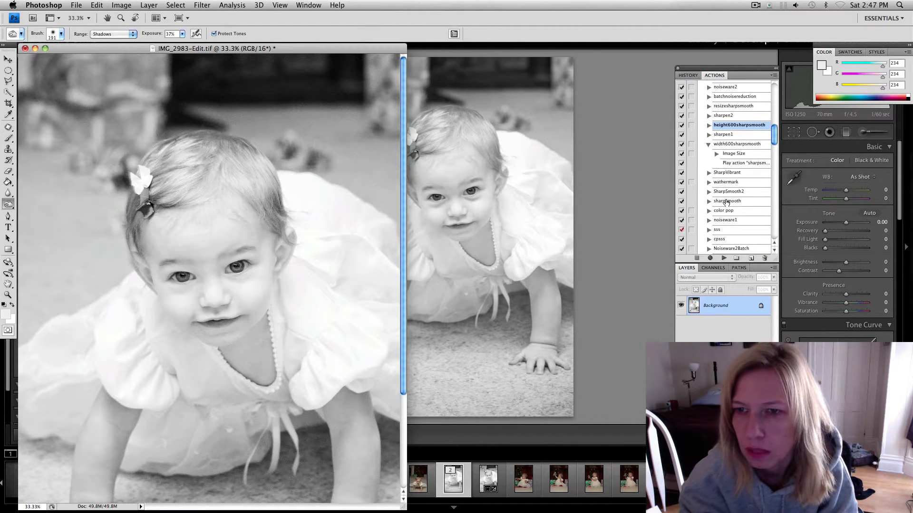
scroll(726, 202, down, 4)
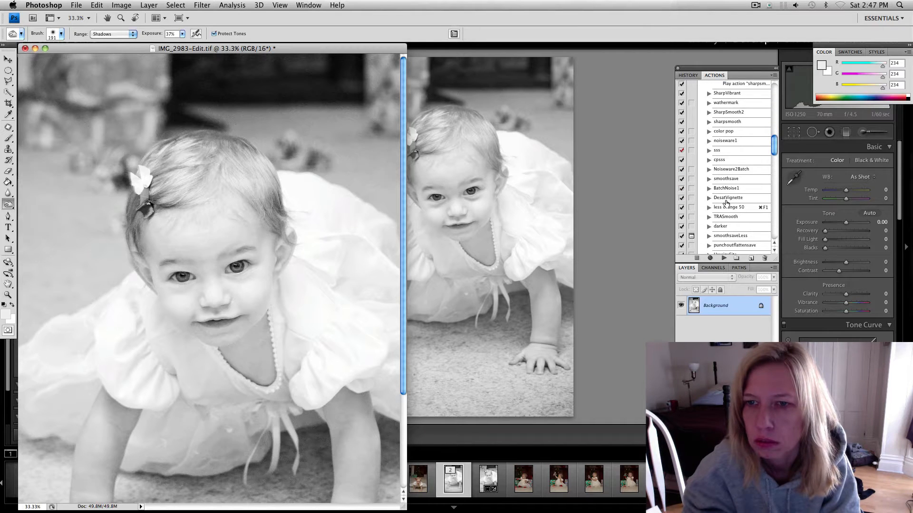
scroll(726, 203, down, 5)
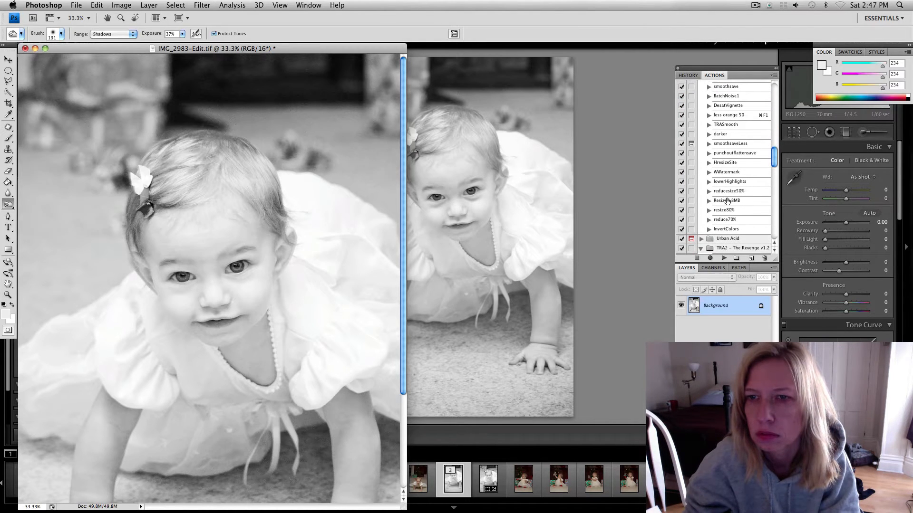
click(732, 164)
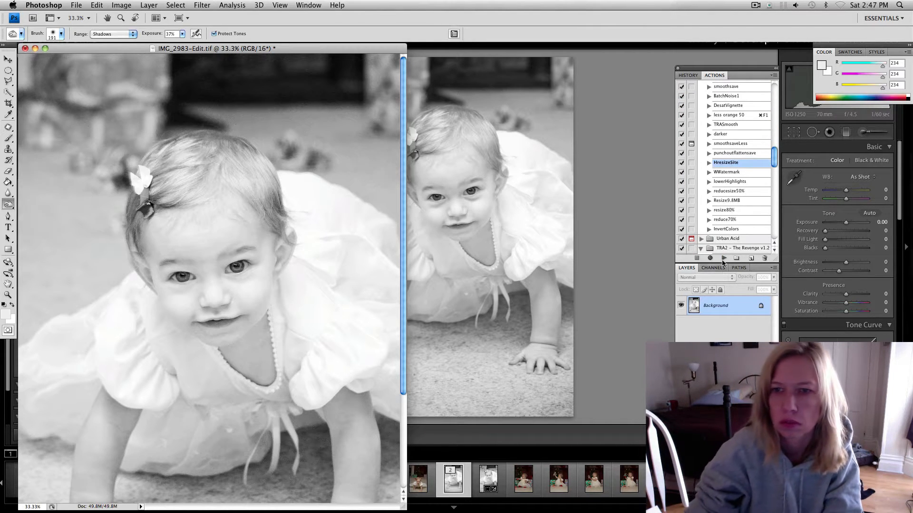
click(723, 259)
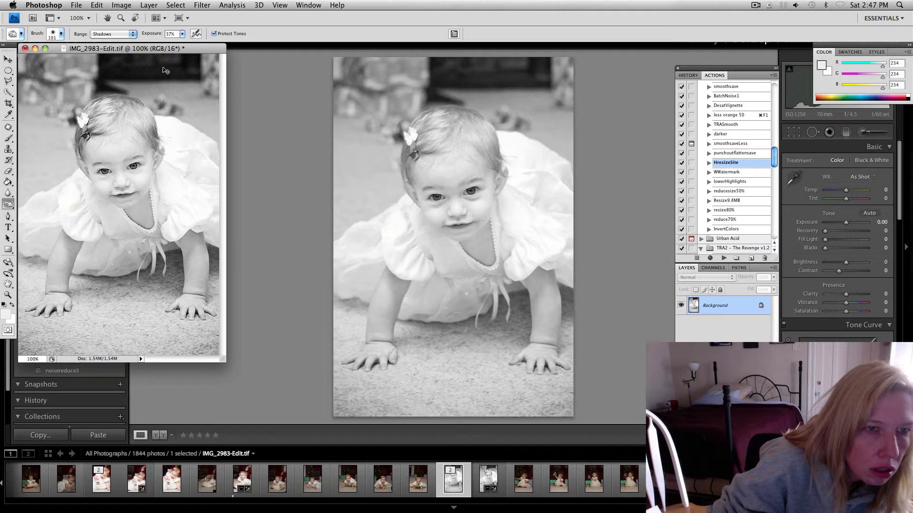
Enlarge the image window beyond the canvas and draw a large elliptical selection around the crawling baby
drag(171, 50, 218, 88)
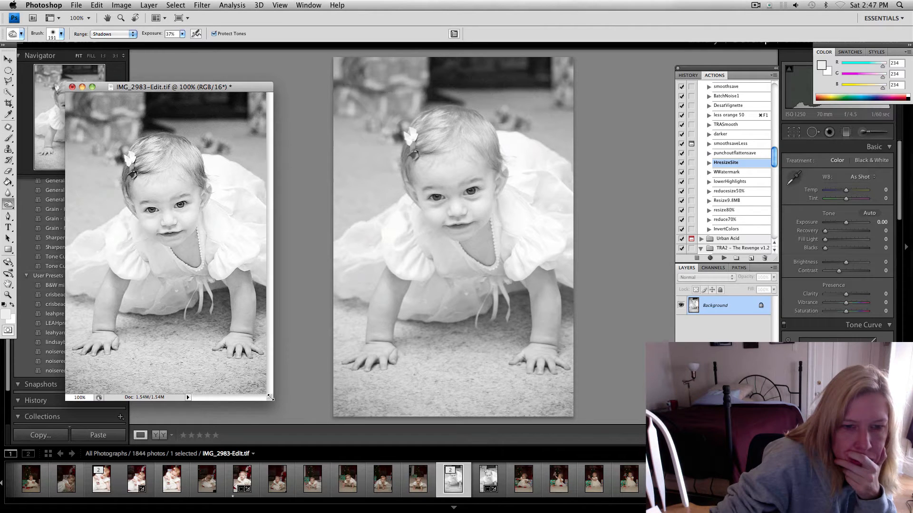
drag(270, 397, 412, 483)
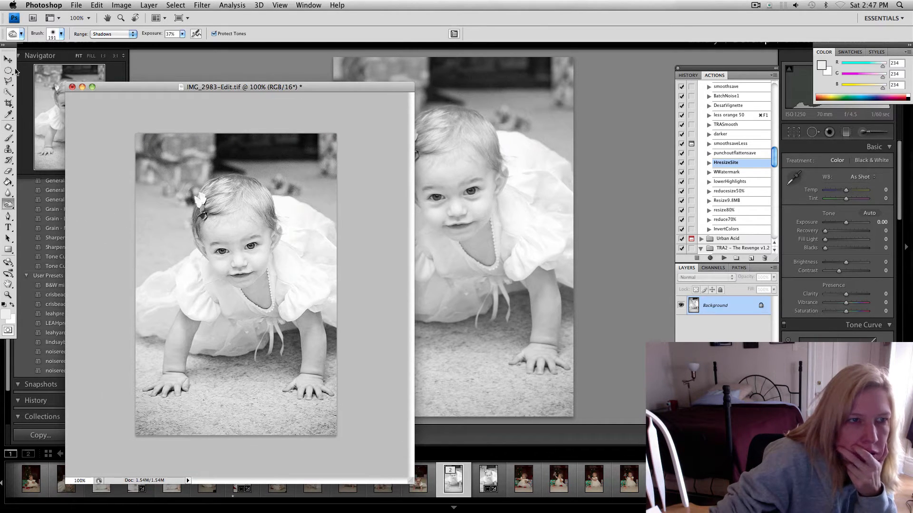
click(8, 70)
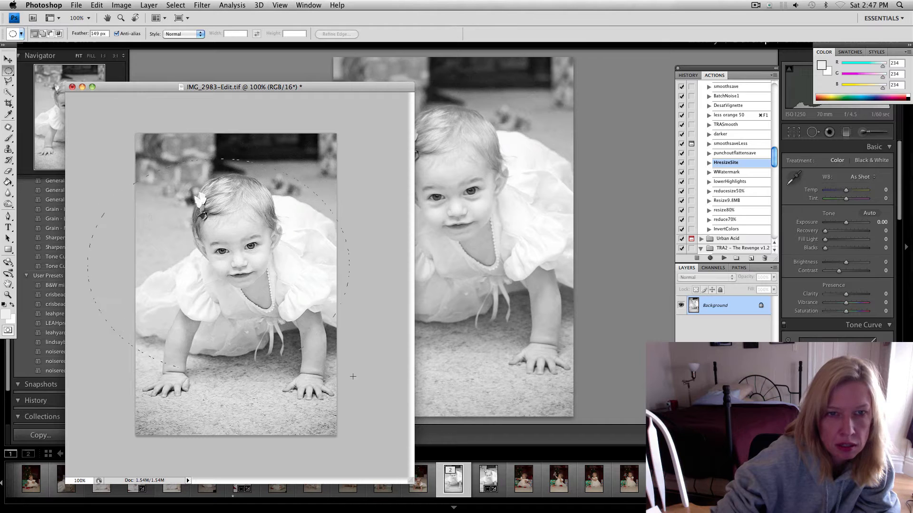
drag(421, 481, 409, 468)
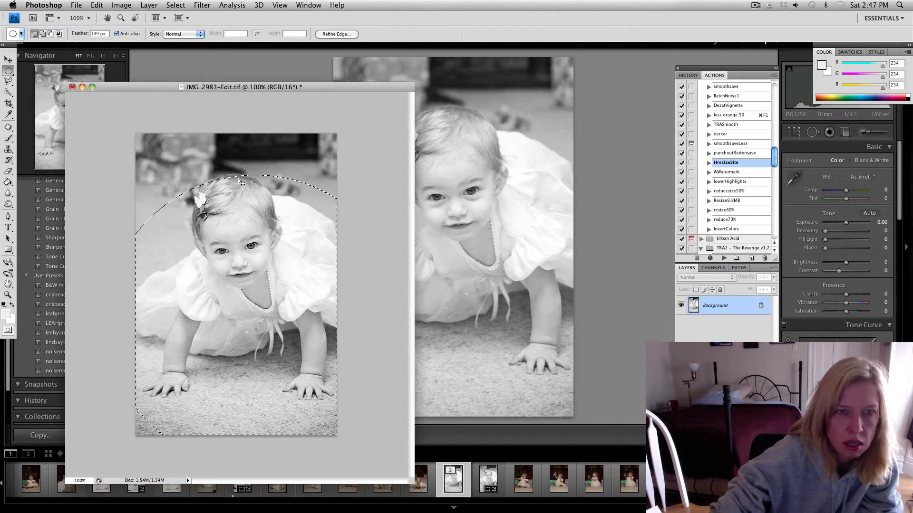
Invert the elliptical selection to cover the background and set the marquee feather value to 30 px
click(128, 7)
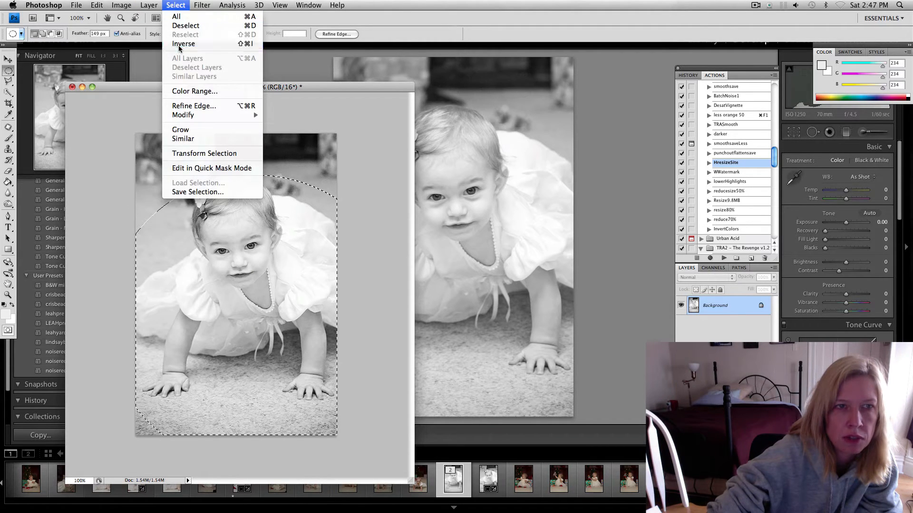
click(179, 44)
click(98, 33)
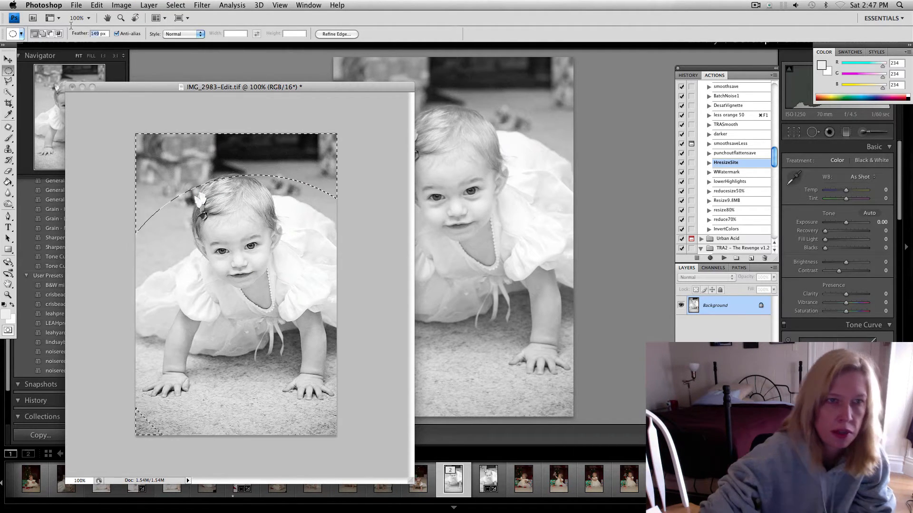
text(30)
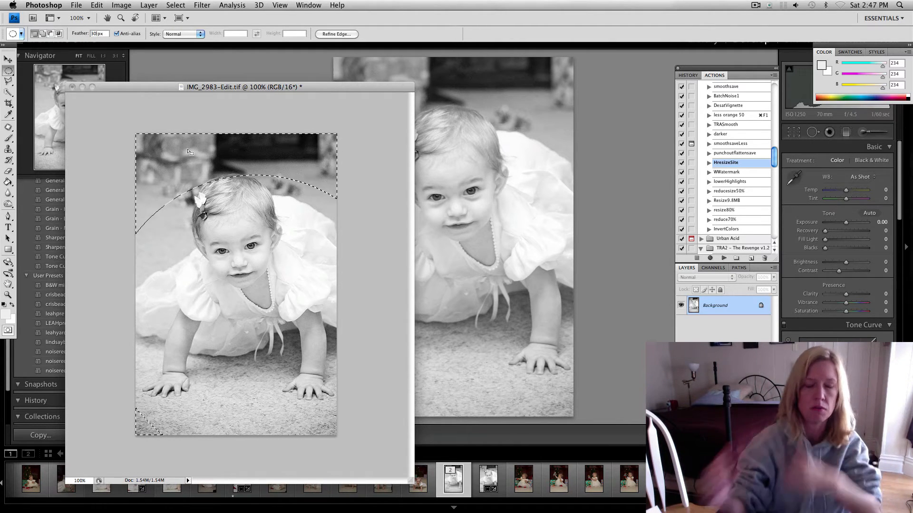
Apply a Gaussian Blur with a 4.8-pixel radius to the selected background and deselect it
click(202, 5)
mouse_move(235, 115)
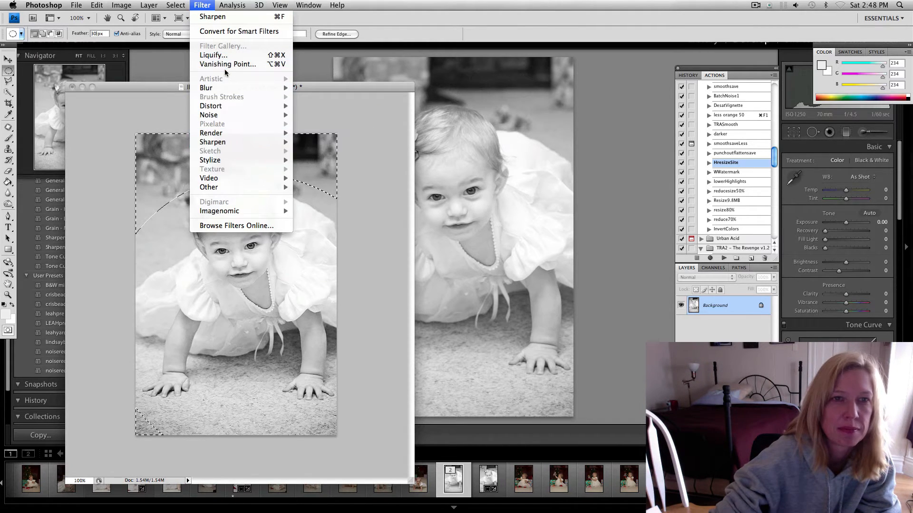
mouse_move(235, 89)
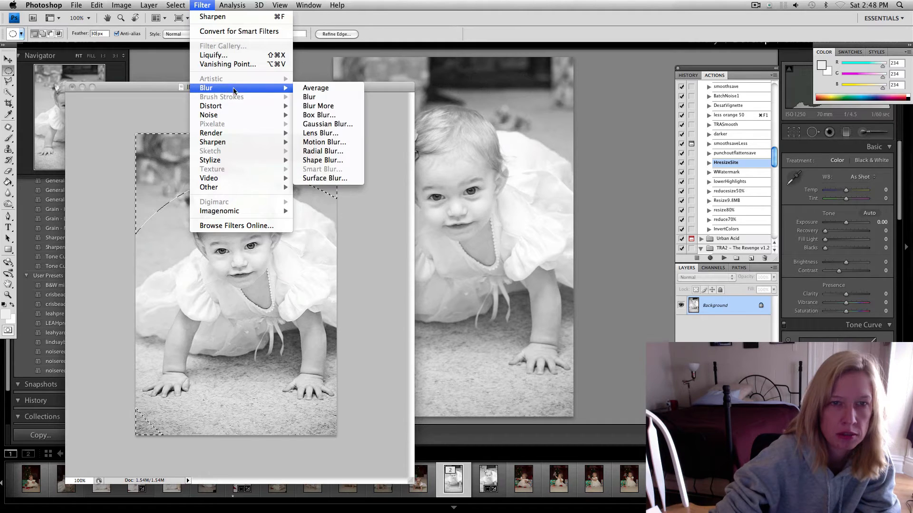
click(332, 124)
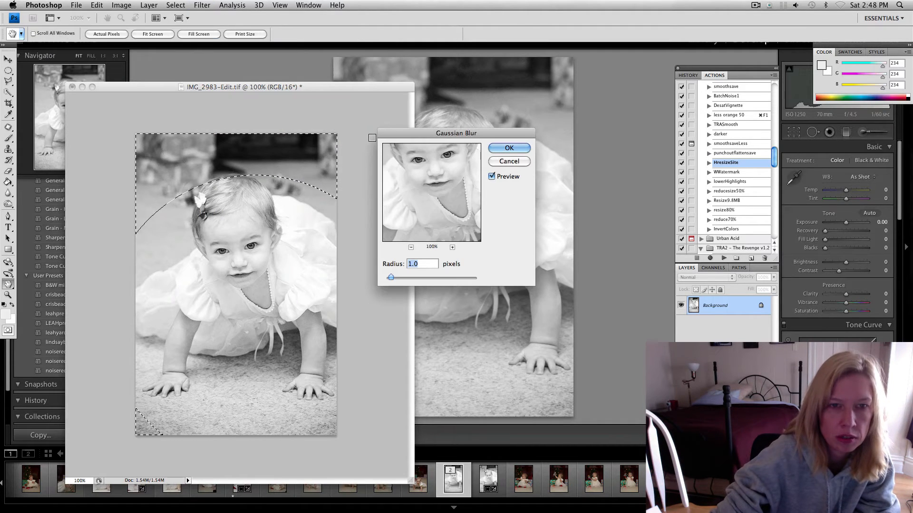
drag(394, 278, 412, 279)
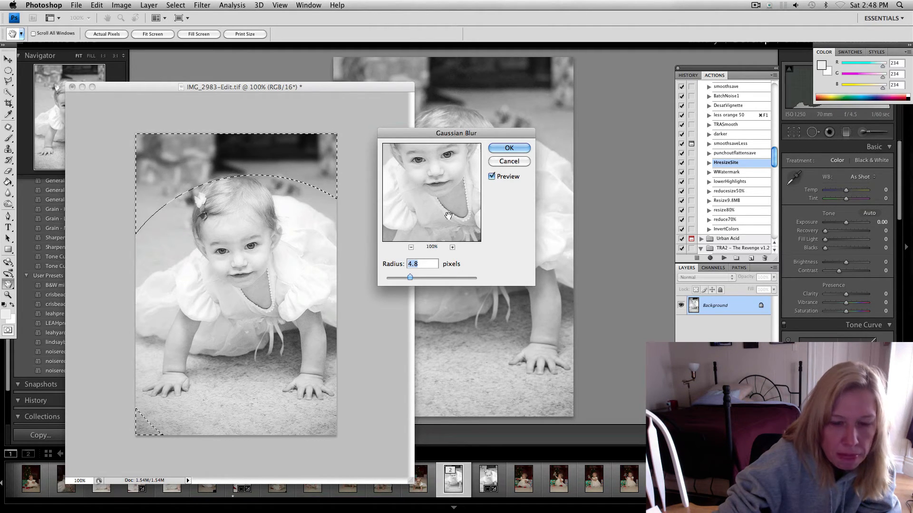
click(497, 149)
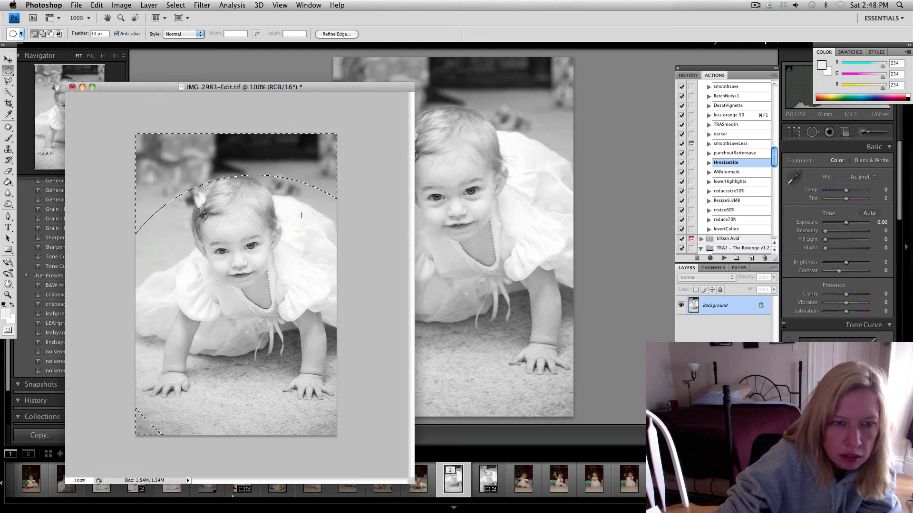
key(super+d)
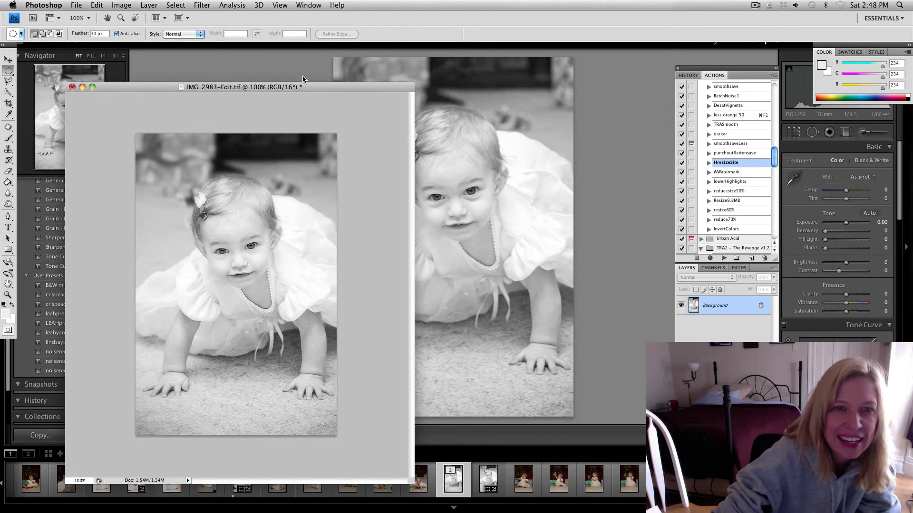
drag(310, 90, 423, 35)
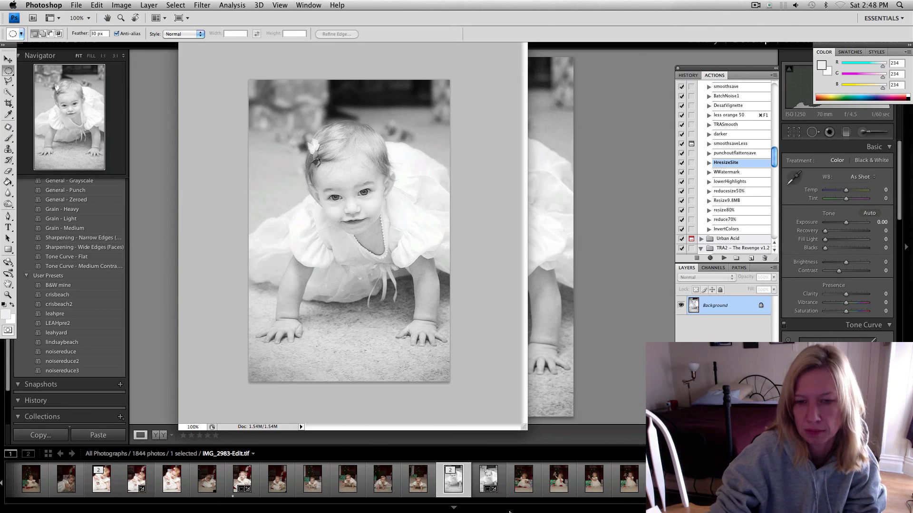
mouse_move(509, 512)
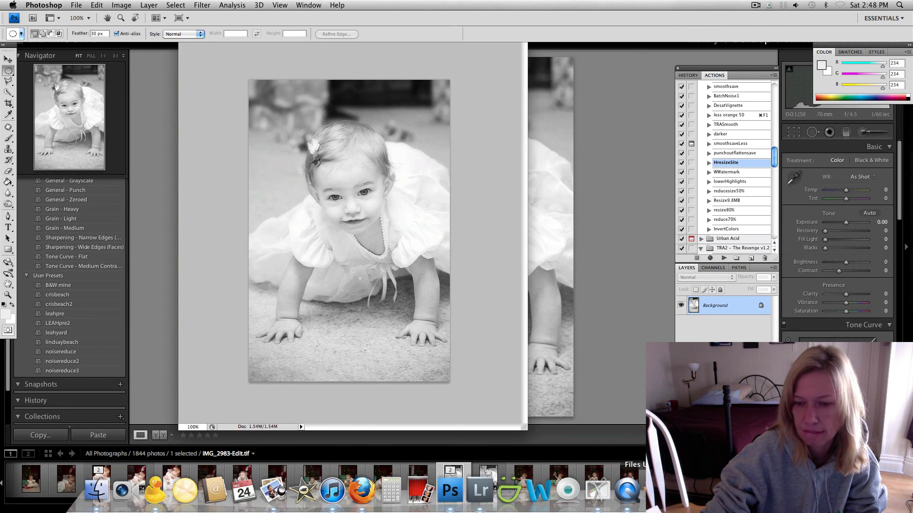
key(super+shift+2)
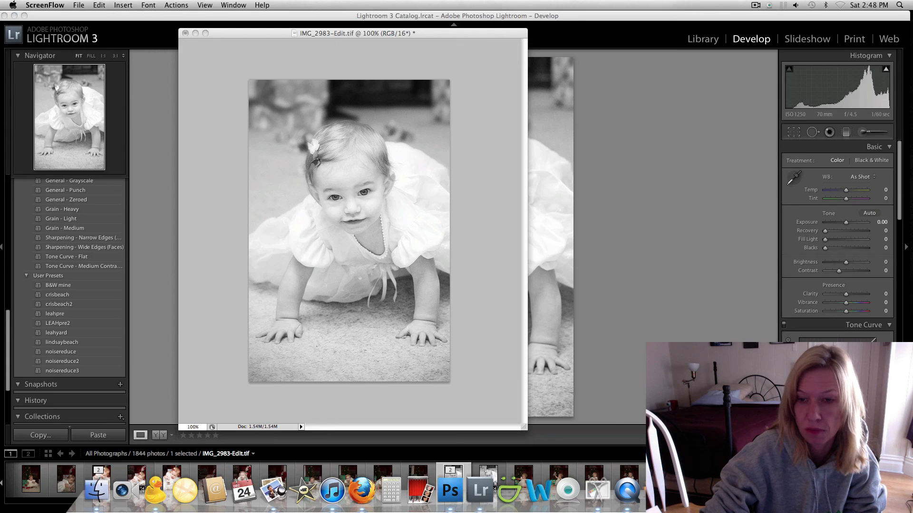